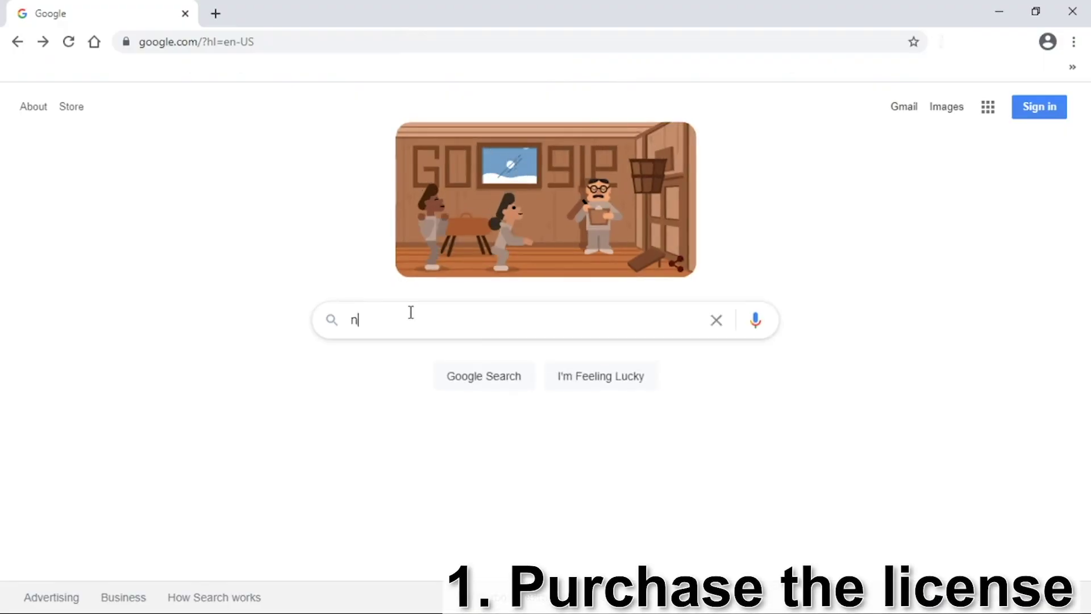
Search Google for 'ndi hx license' and open Panasonic's NDI|HX license page
type("license")
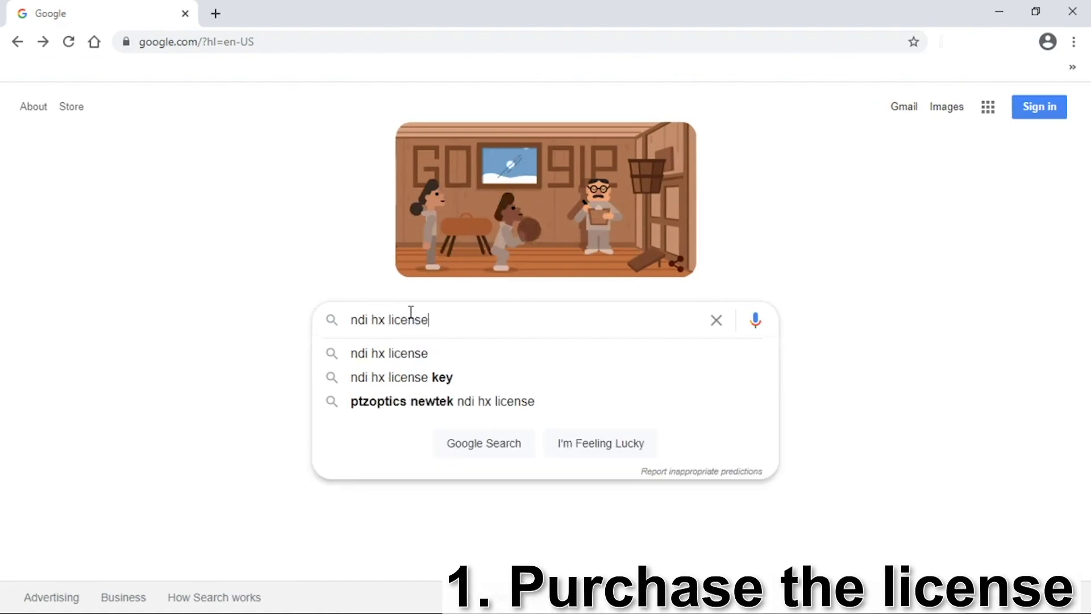
key("Escape")
key("Return")
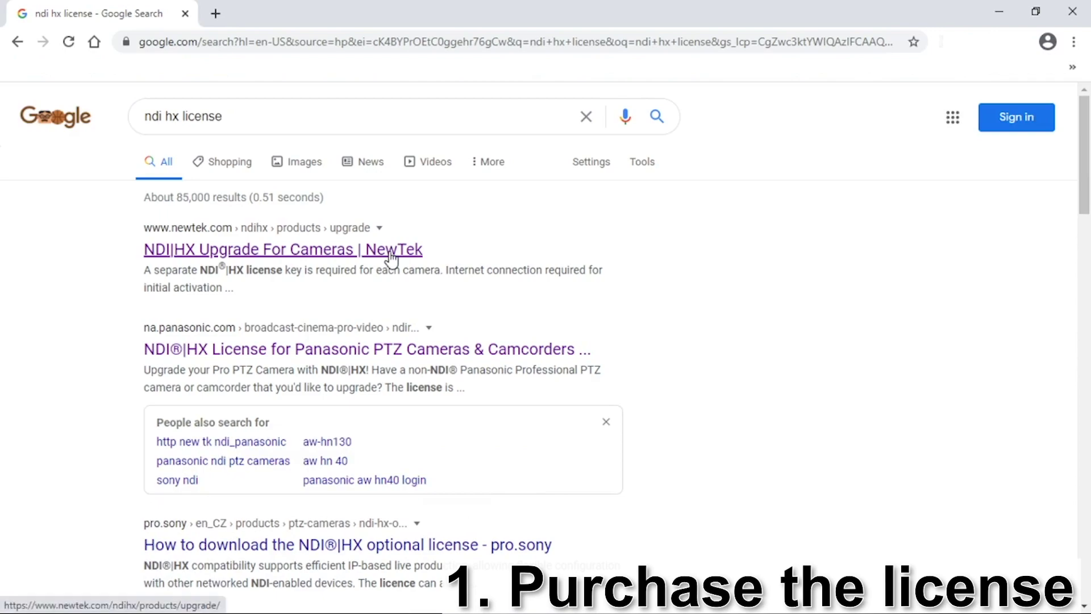
left_click(408, 364)
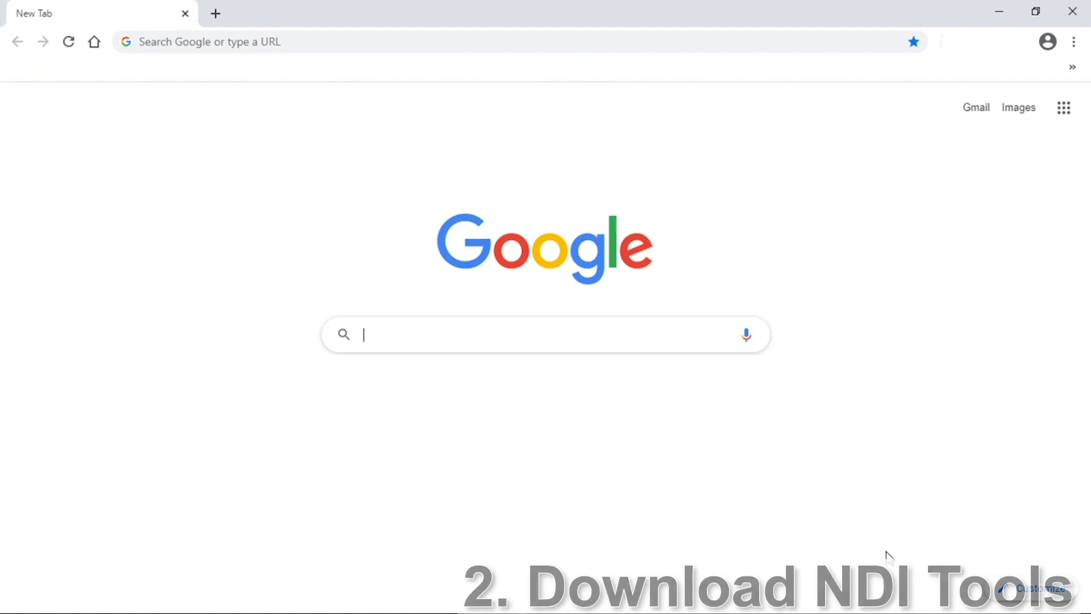
Search 'NDI Tools', go to the ndi.tv page, and start the NDI Tools for Windows download
type("NDI ")
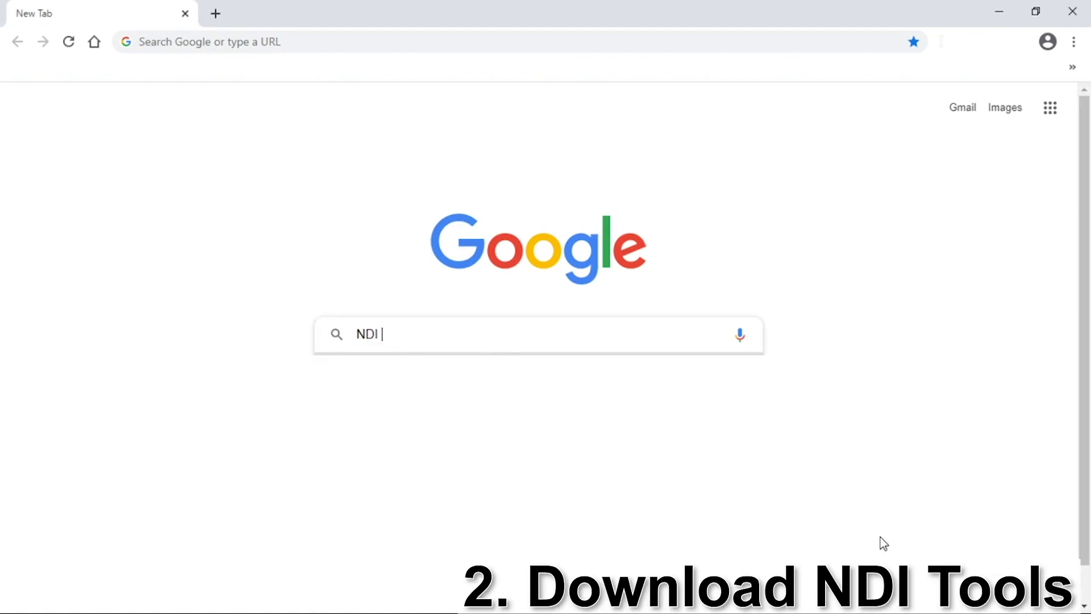
type("Tools")
key("Return")
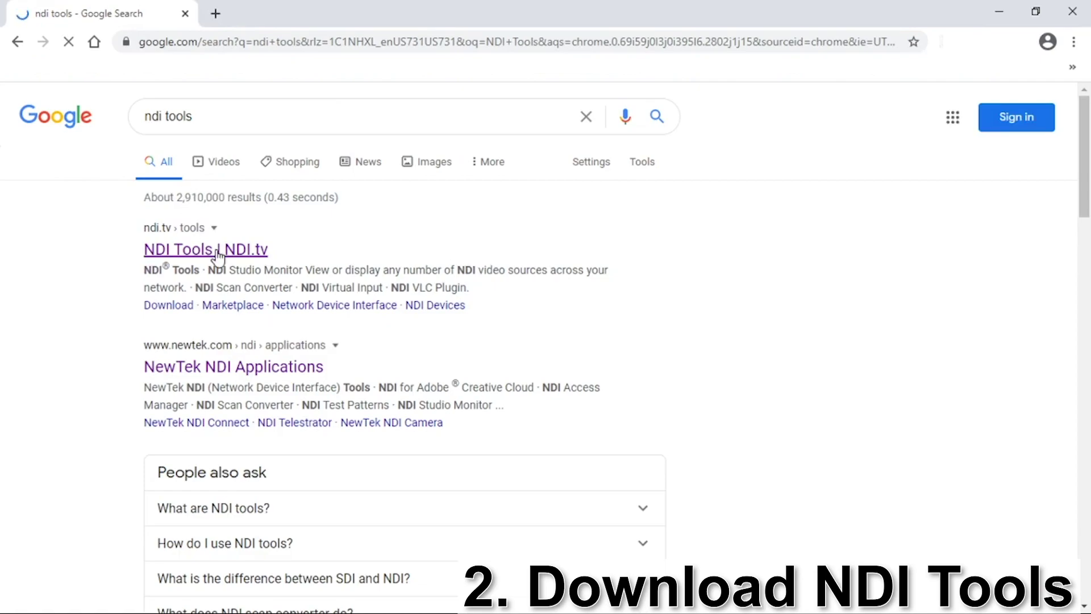
left_click(217, 257)
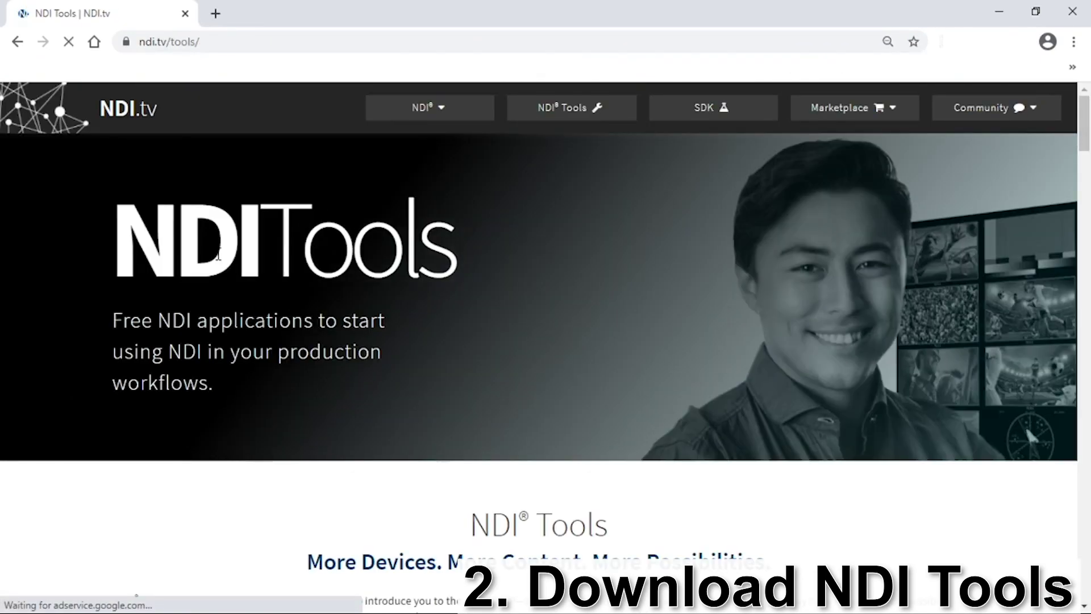
scroll(783, 381, "down", 20)
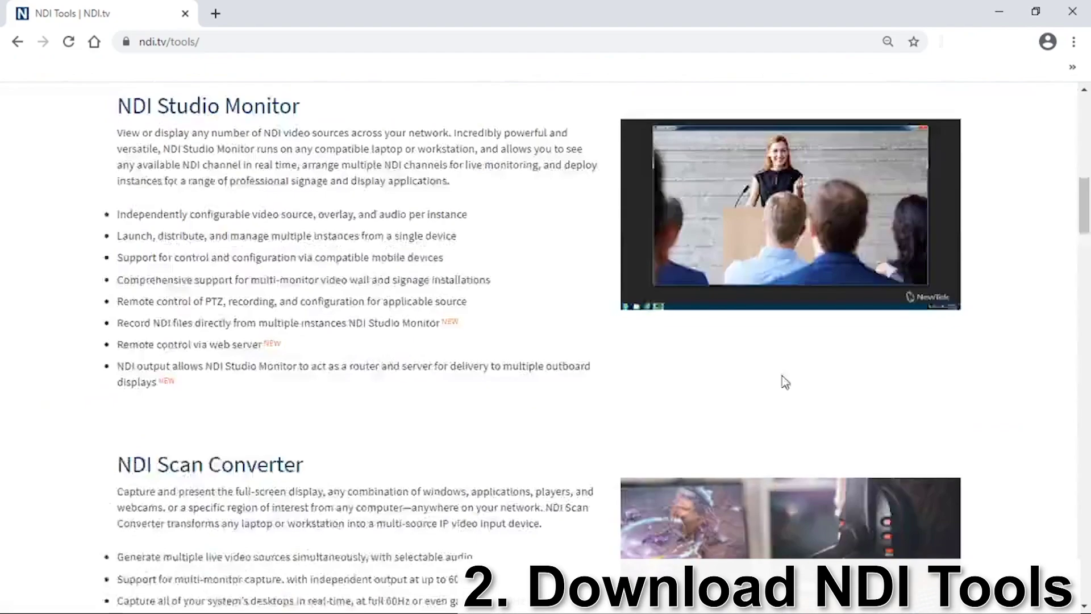
scroll(784, 382, "down", 20)
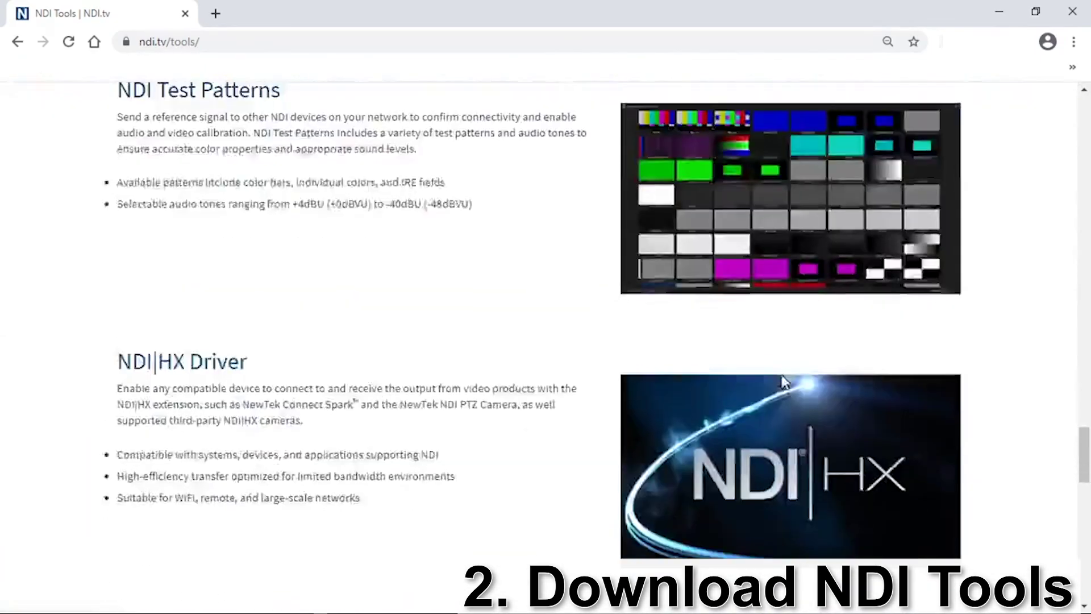
scroll(782, 376, "down", 7)
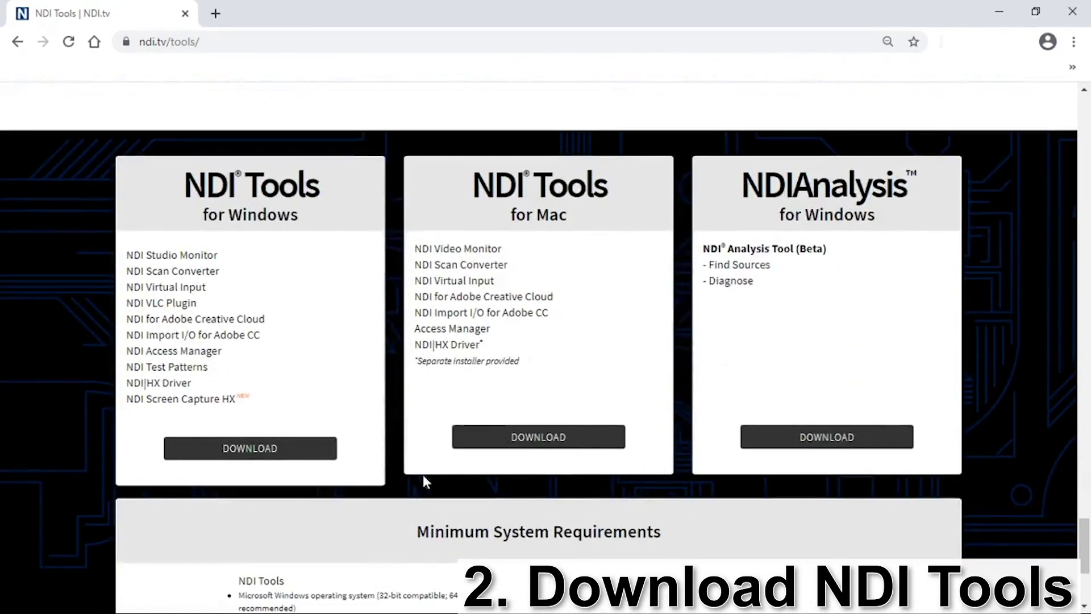
left_click(231, 450)
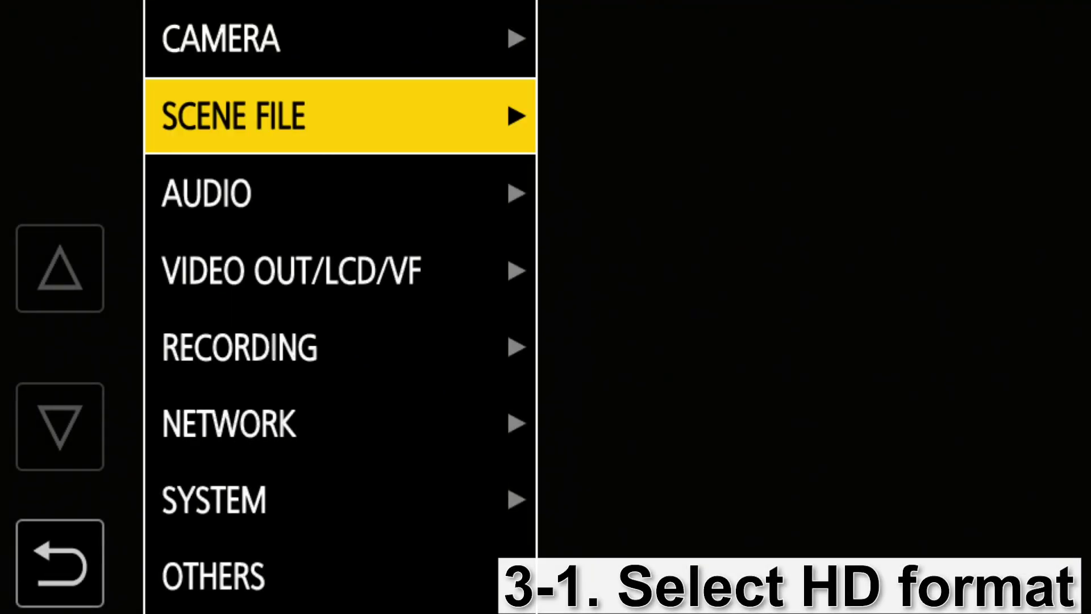
Set SYSTEM > REC FORMAT to 1080-59.94p/422ALL-I 200M
key("Down")
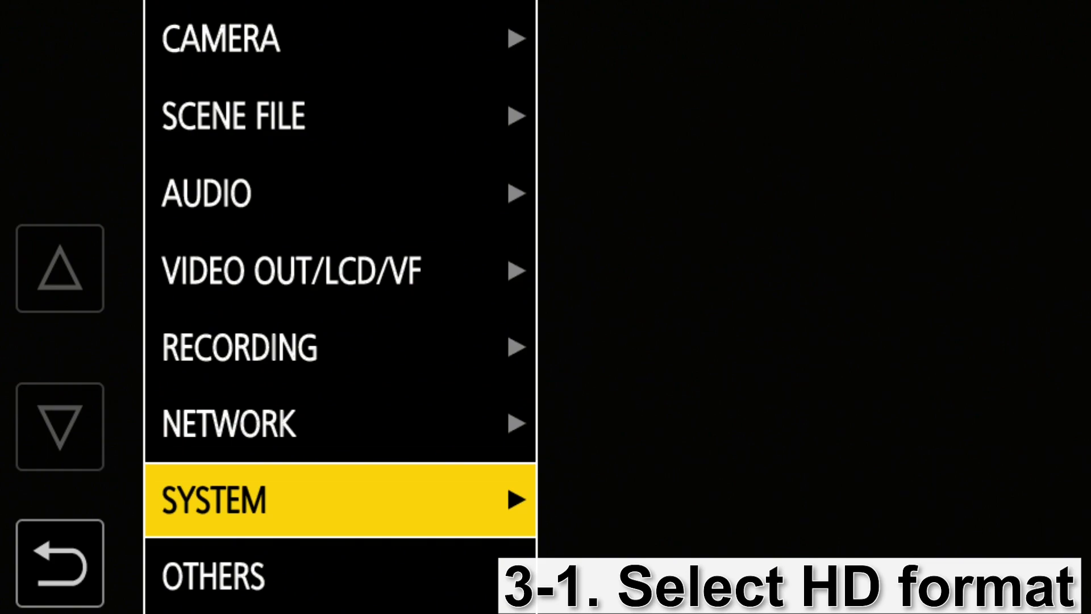
key("Return")
key("Down")
key("Down")
key("Down")
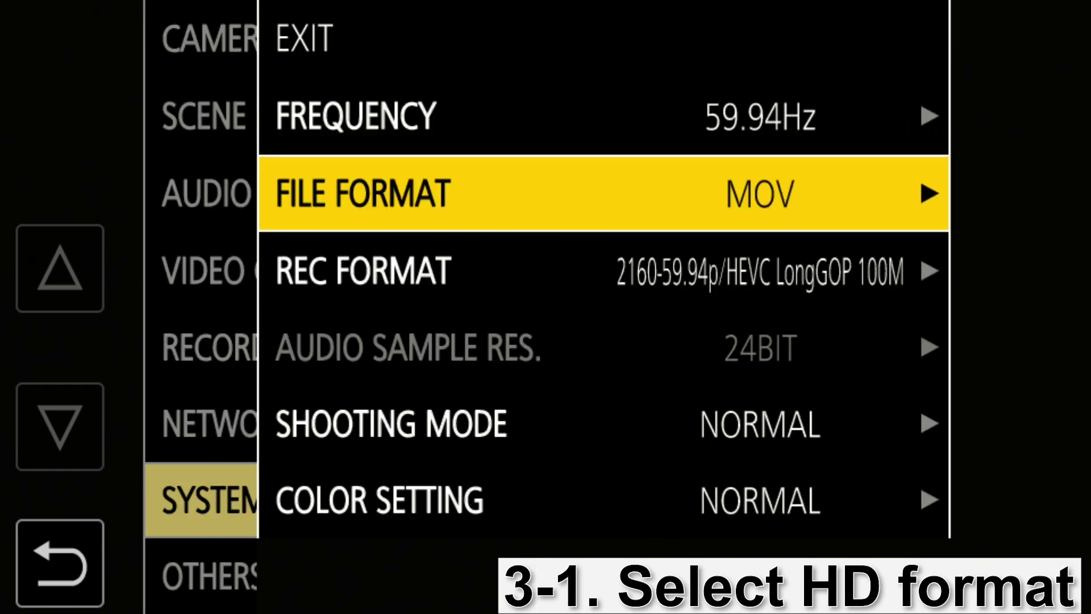
key("Return")
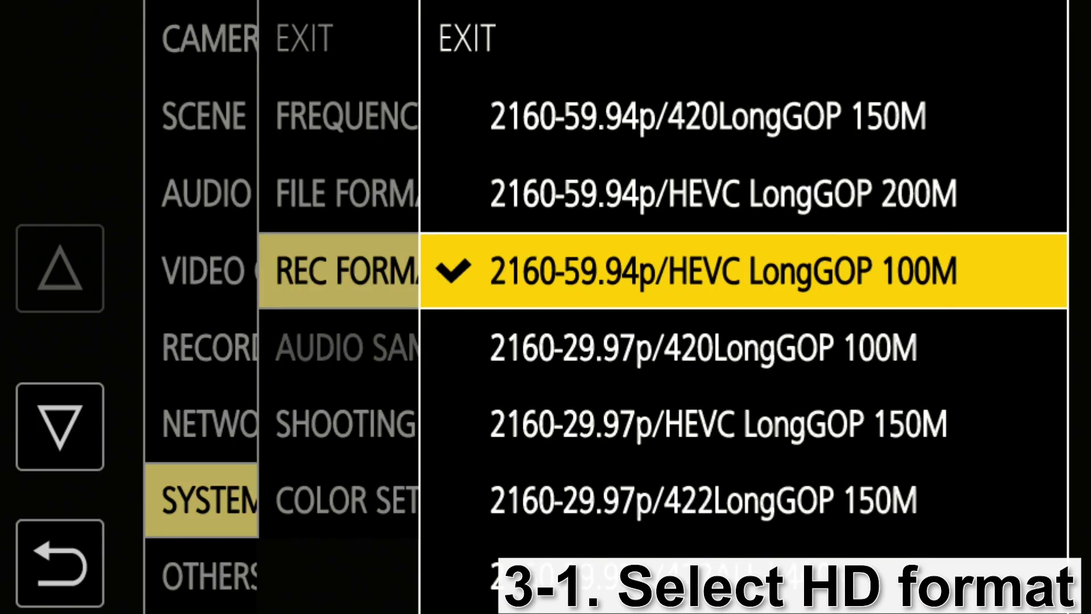
key("Down")
key("Down")
key("Down")
key("Down")
key("Down")
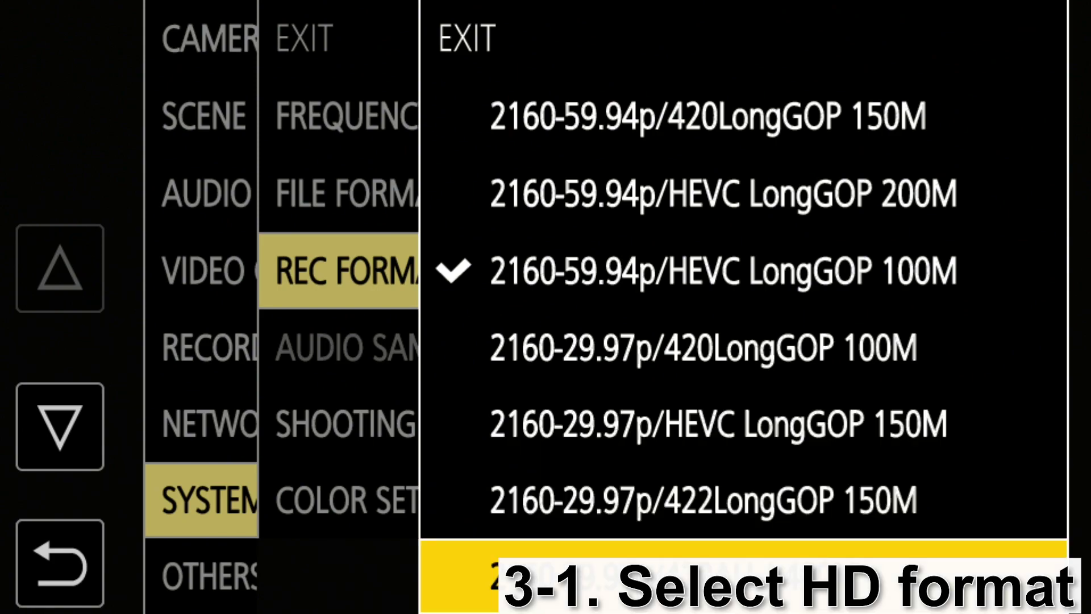
key("Down")
key("Down")
key("Down")
key("Down")
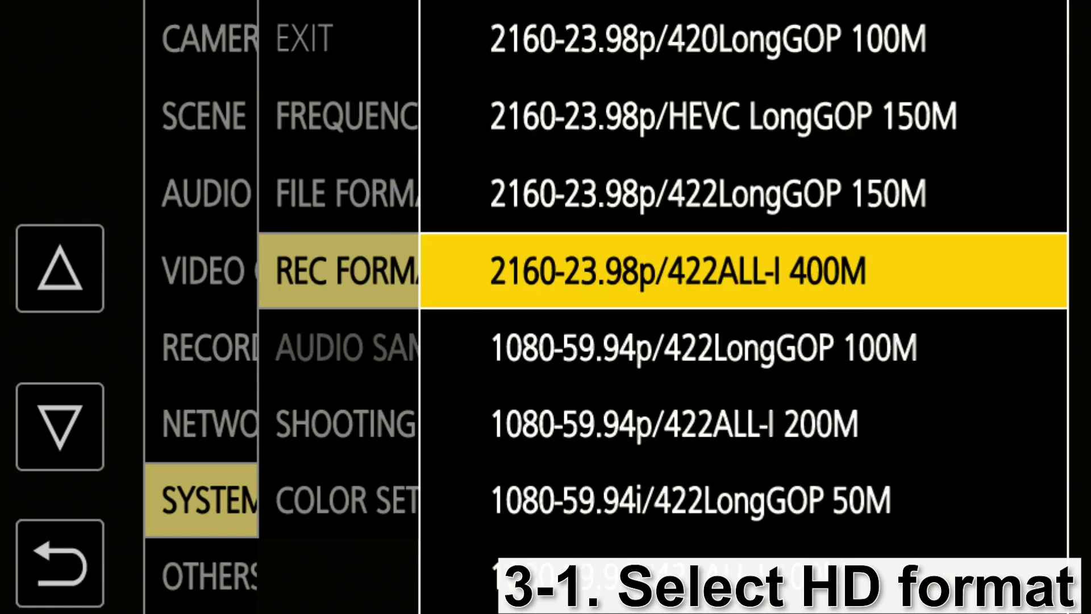
key("Down")
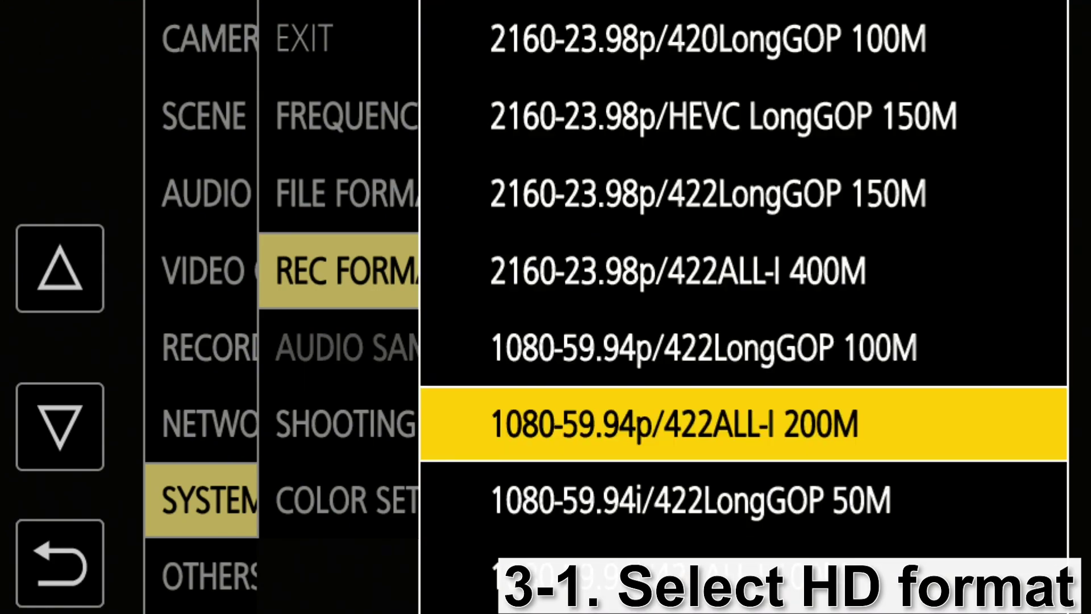
key("Return")
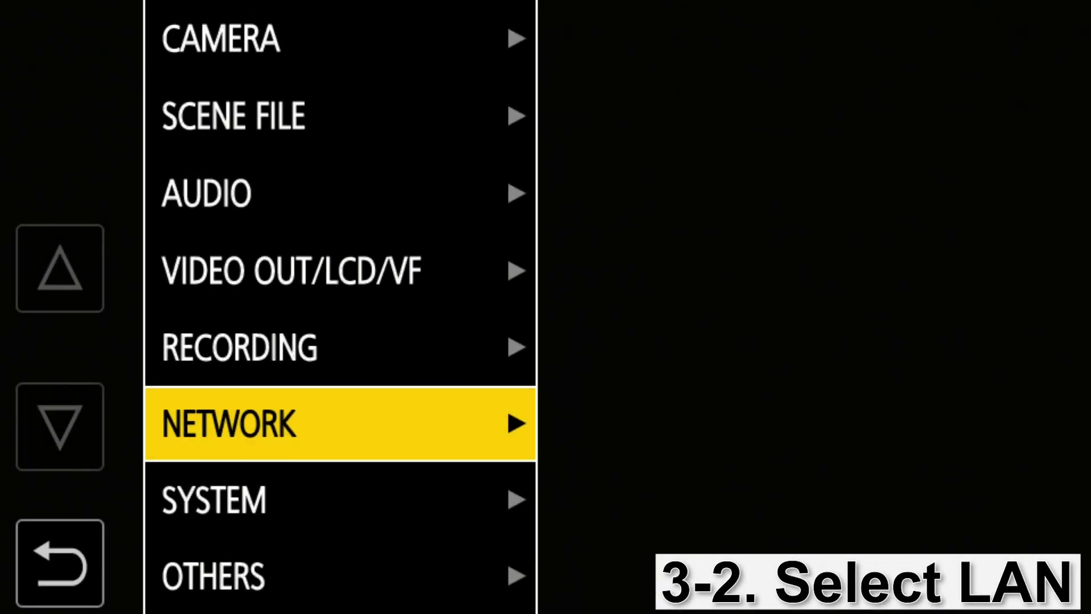
Set NETWORK > DEVICE SEL to LAN
key("Return")
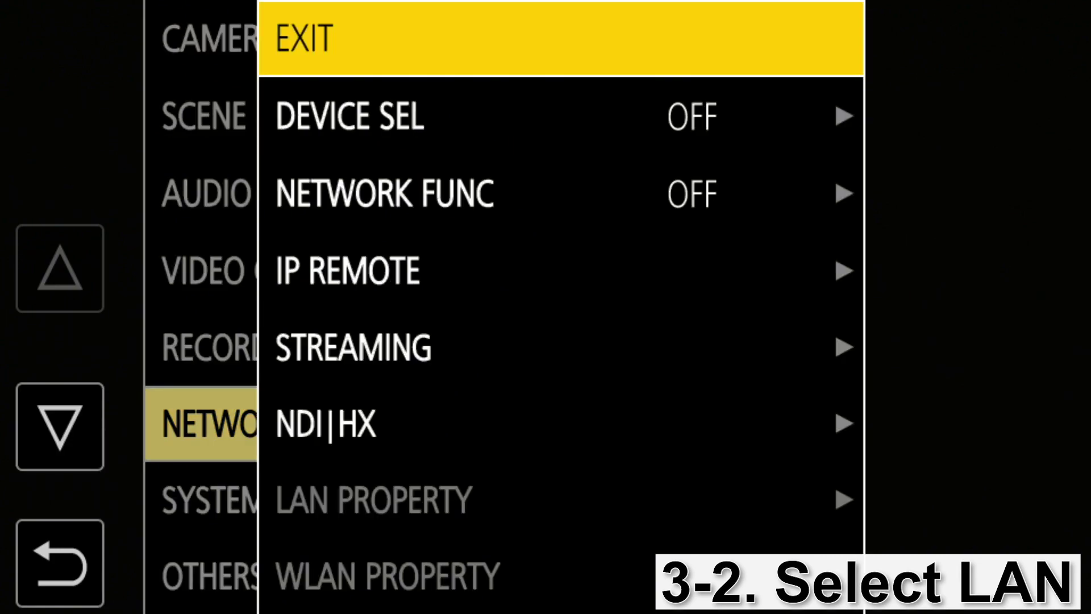
key("Down")
key("Return")
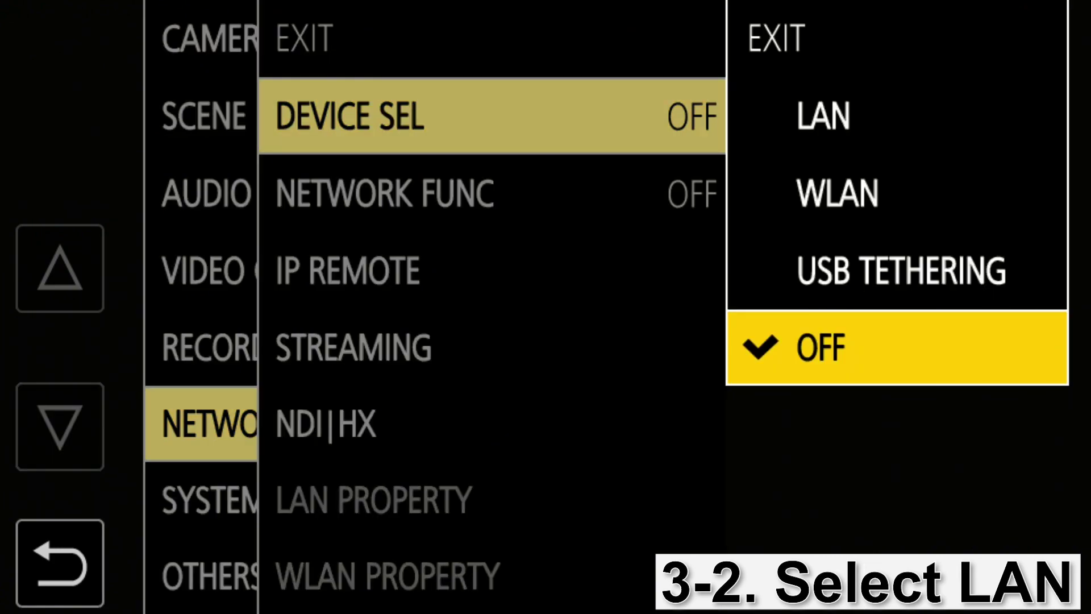
key("Down")
key("Down")
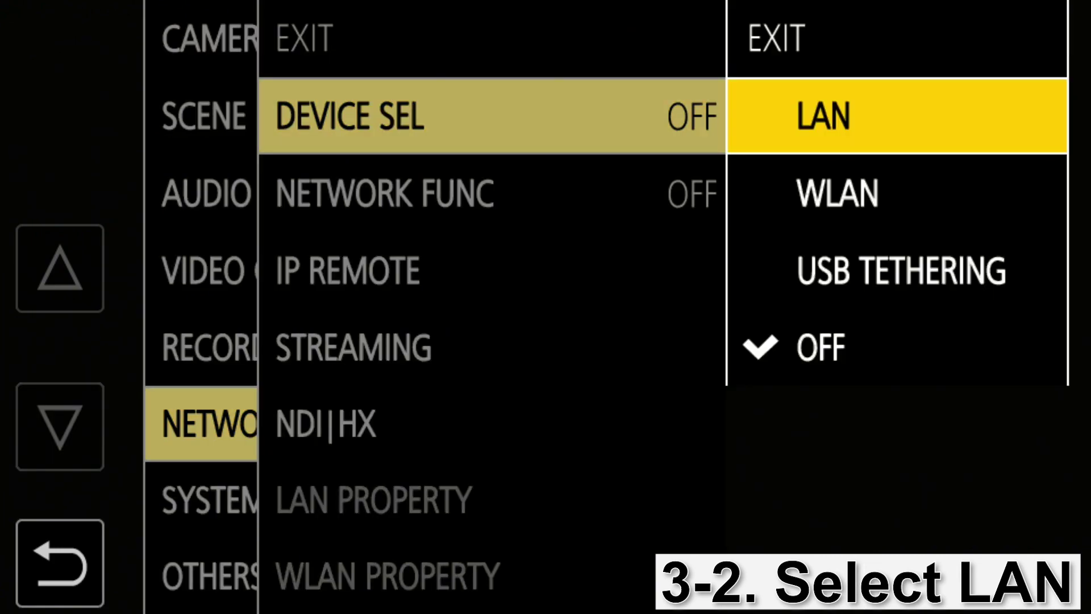
key("Return")
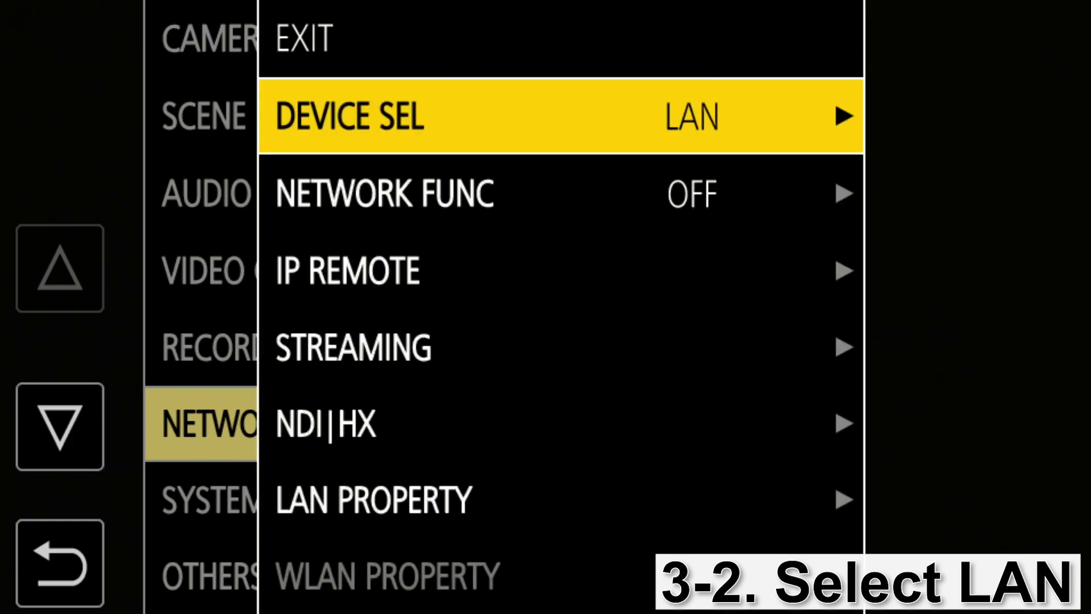
Set NETWORK FUNC to NDI|HX and confirm the camera restart
key("Down")
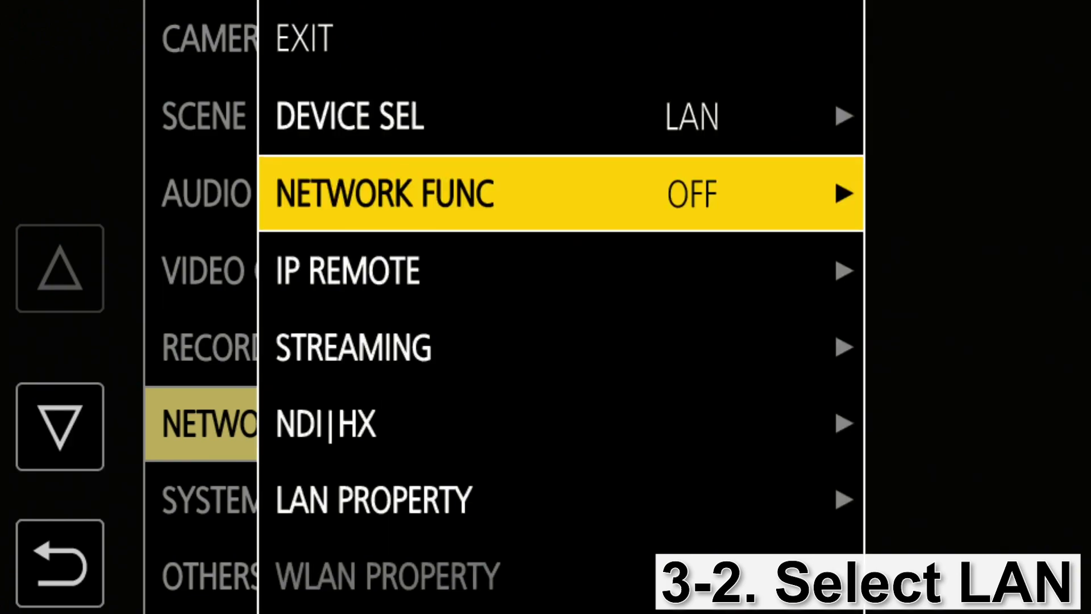
key("Return")
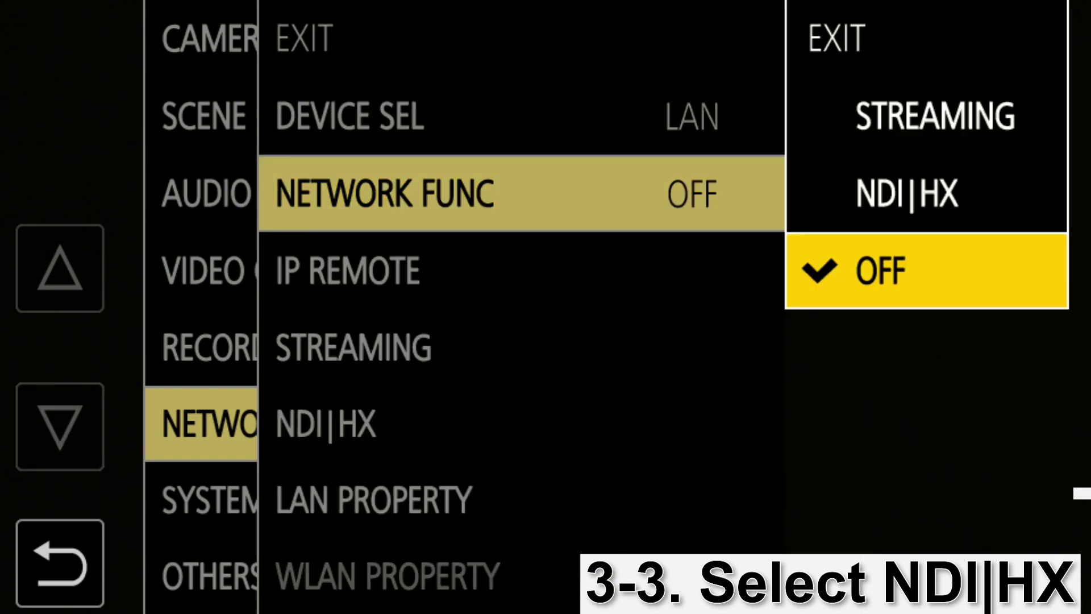
key("Down")
key("Down")
key("Down")
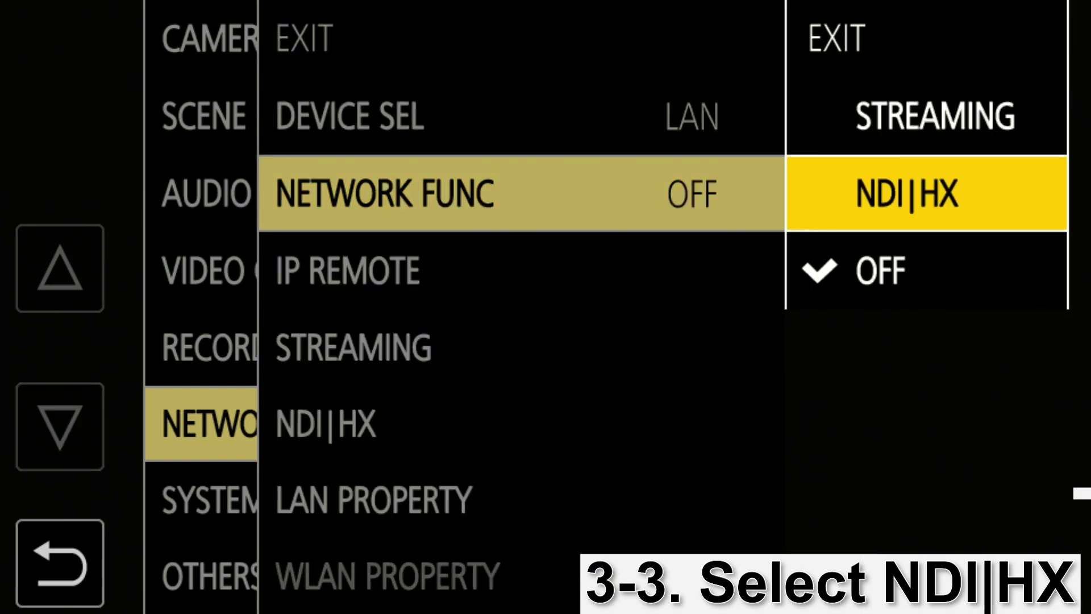
key("Return")
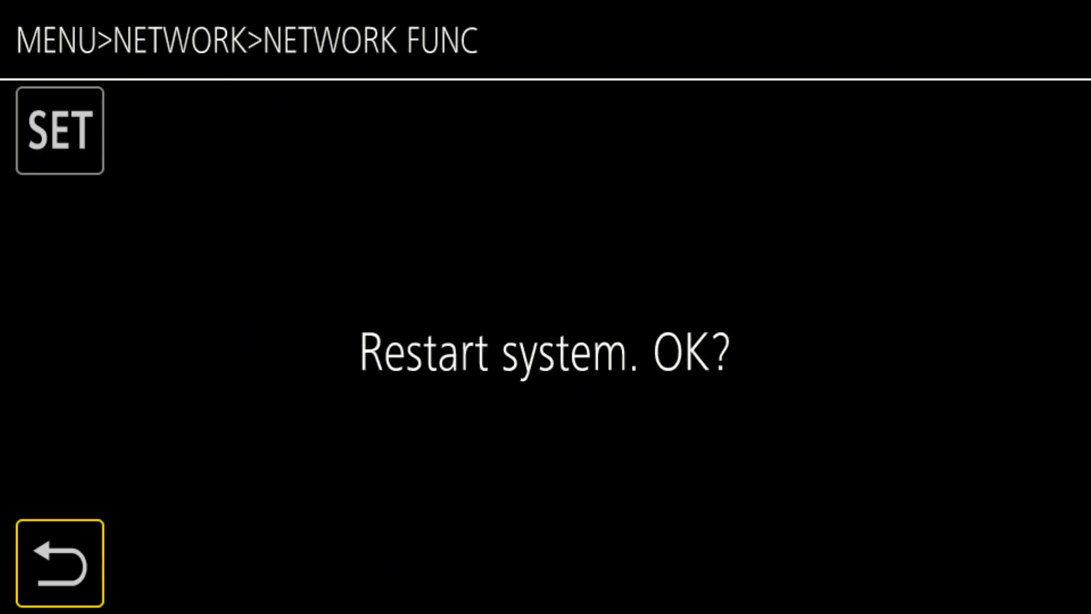
key("Up")
key("Return")
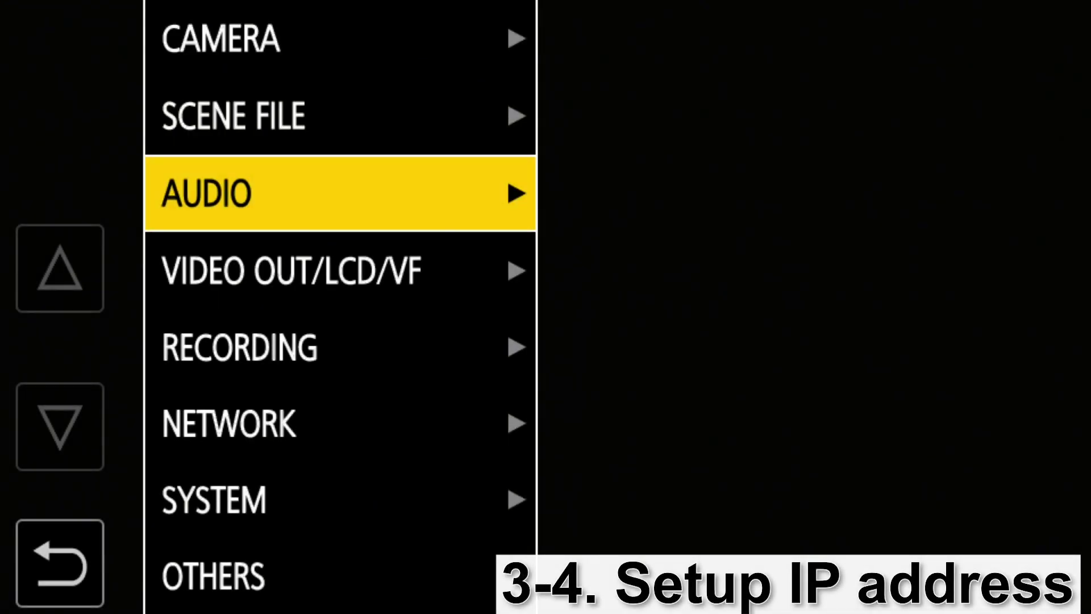
Go to NETWORK > LAN PROPERTY > IPv4 SETTING and open the IP ADDRESS entry
key("Down")
key("Down")
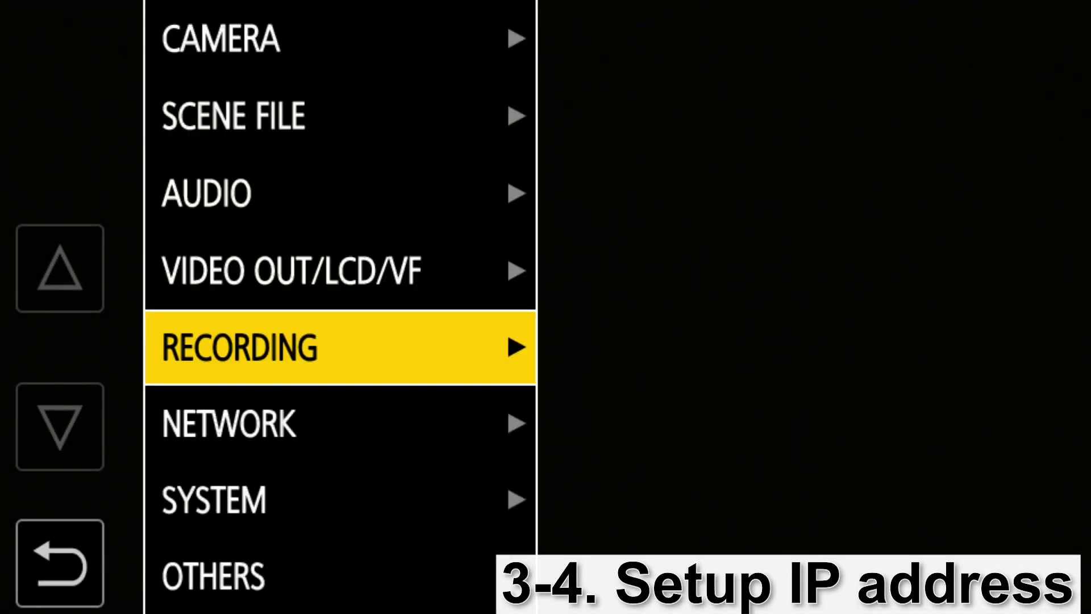
key("Down")
key("Return")
key("Down")
key("Down")
key("Down")
key("Down")
key("Down")
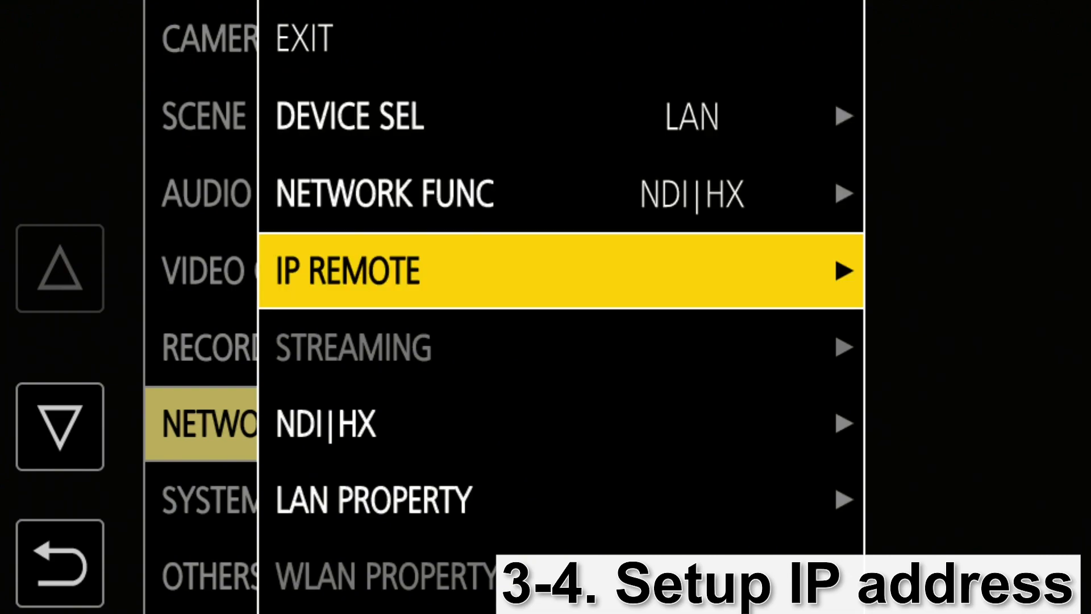
key("Return")
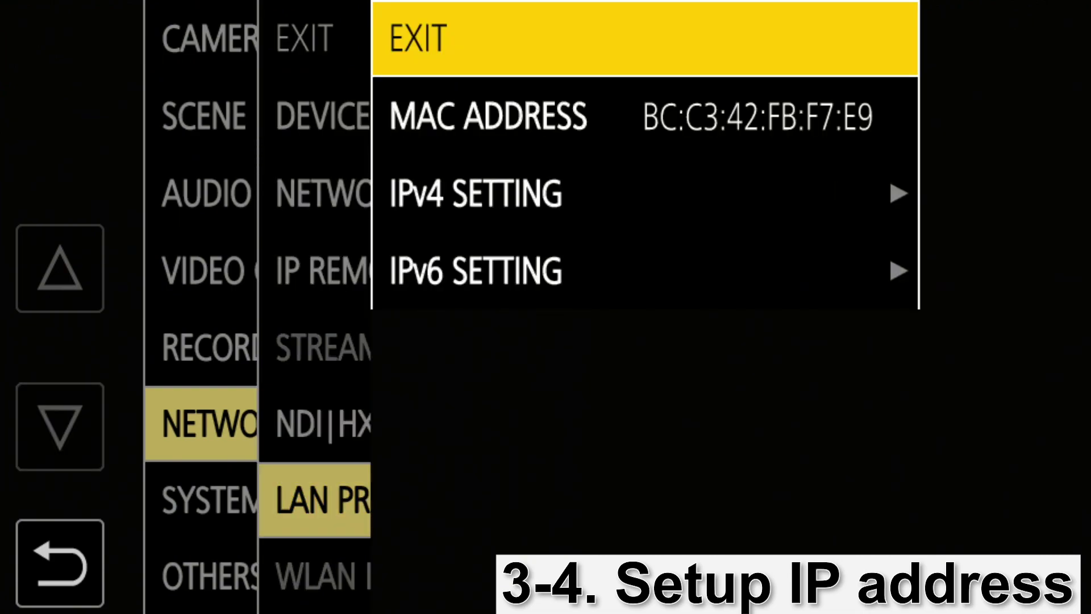
key("Down")
key("Return")
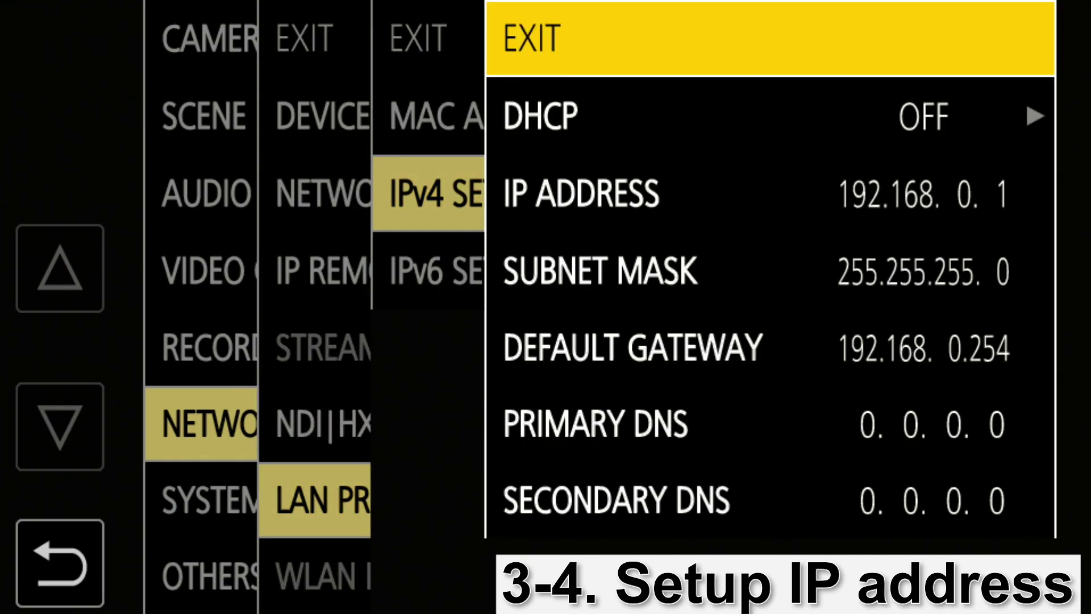
key("Down")
key("Down")
key("Return")
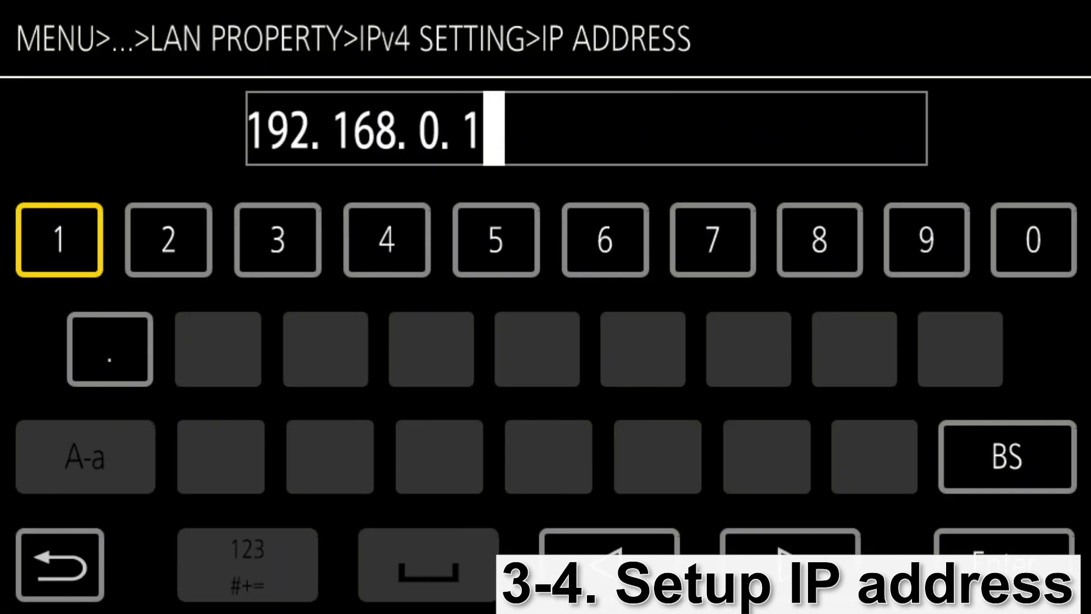
key("Down")
key("Down")
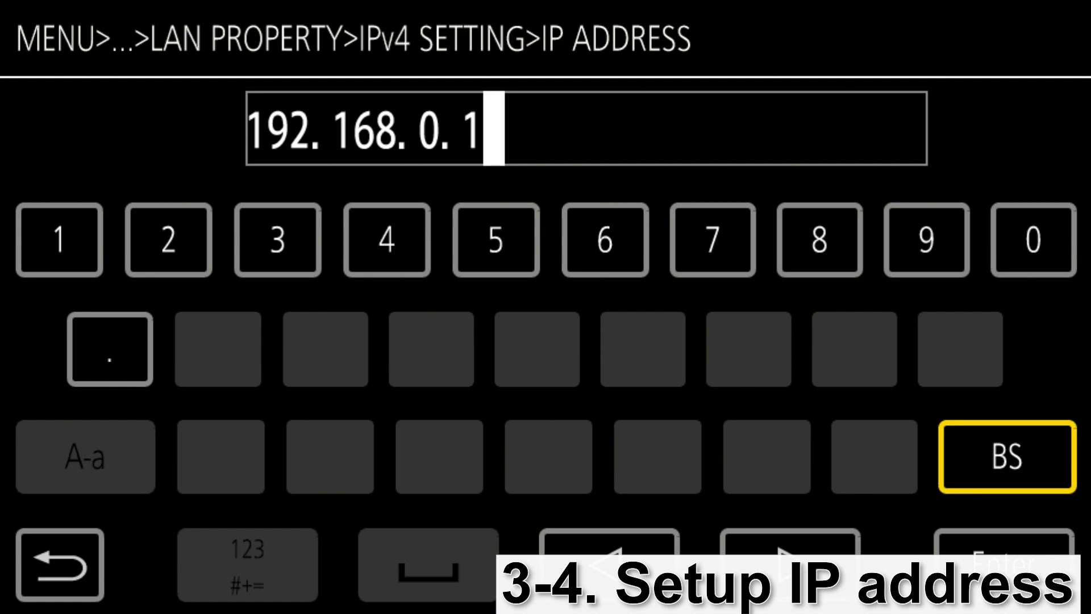
Erase the trailing '0.1' from the IP address and enter '1.' in its place
key("Return")
key("Return")
key("Return")
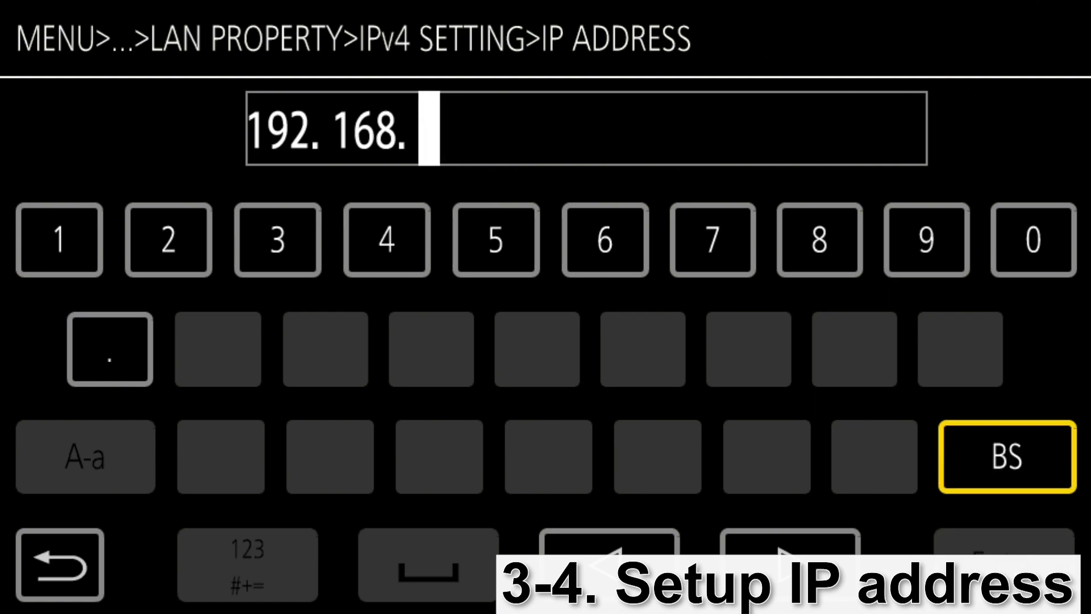
key("Up")
key("Left")
key("Left")
key("Left")
key("Left")
key("Left")
key("Left")
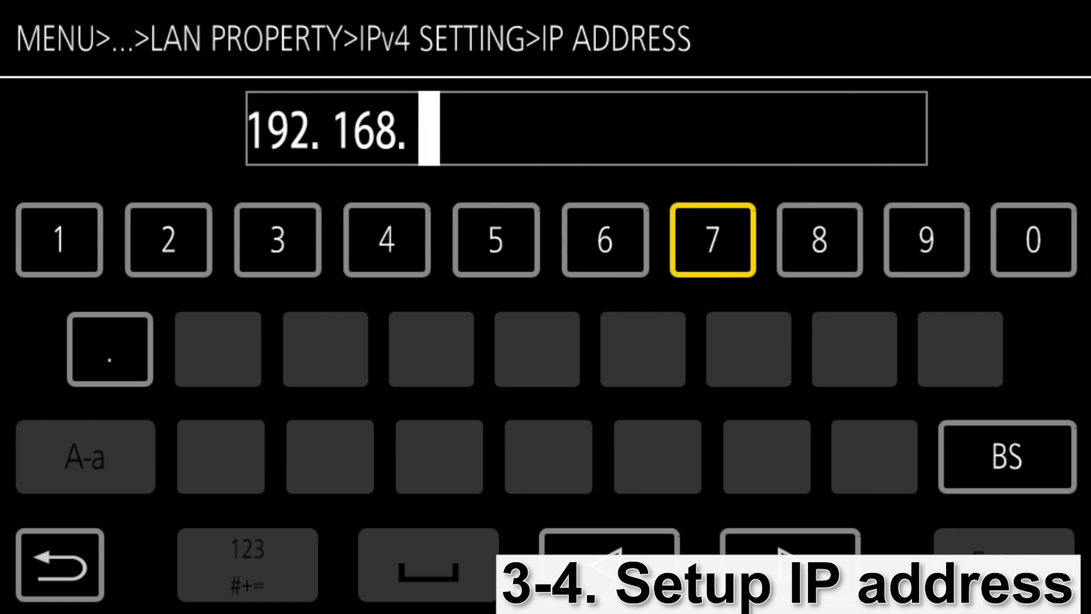
key("Left")
key("Left")
key("Left")
key("Return")
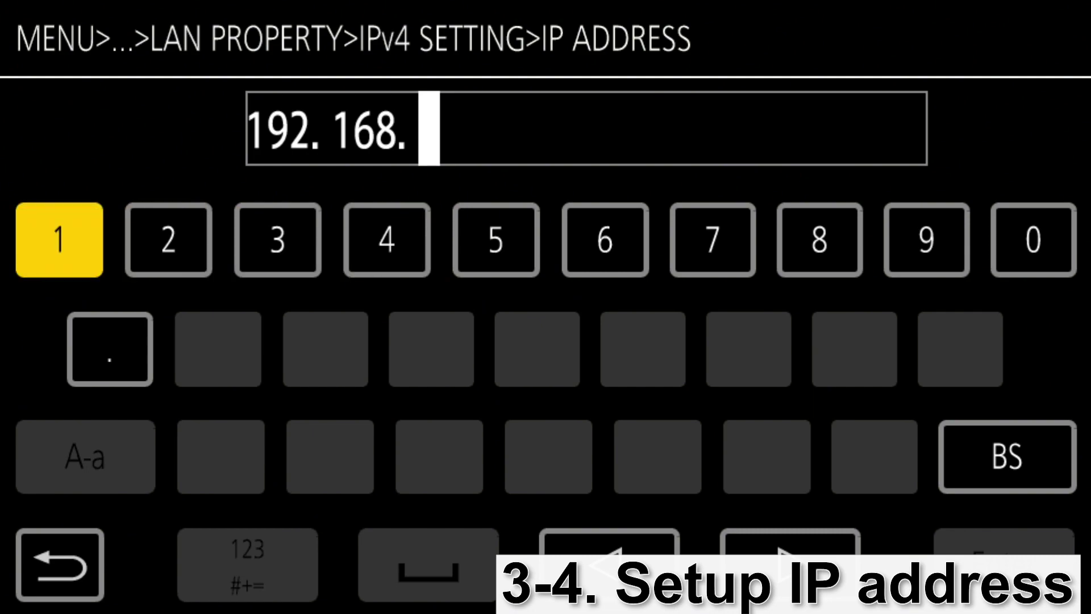
key("Down")
key("Return")
Enter '40' to complete the address as 192.168.1.40 and save it
key("Up")
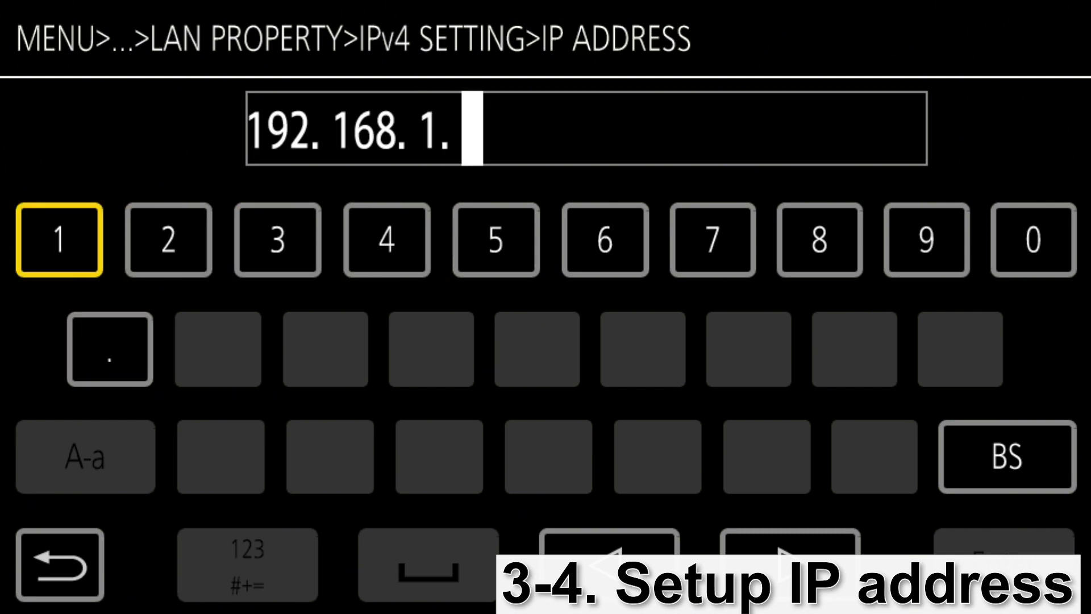
key("Right")
key("Right")
key("Right")
key("Return")
key("Right")
key("Right")
key("Right")
key("Right")
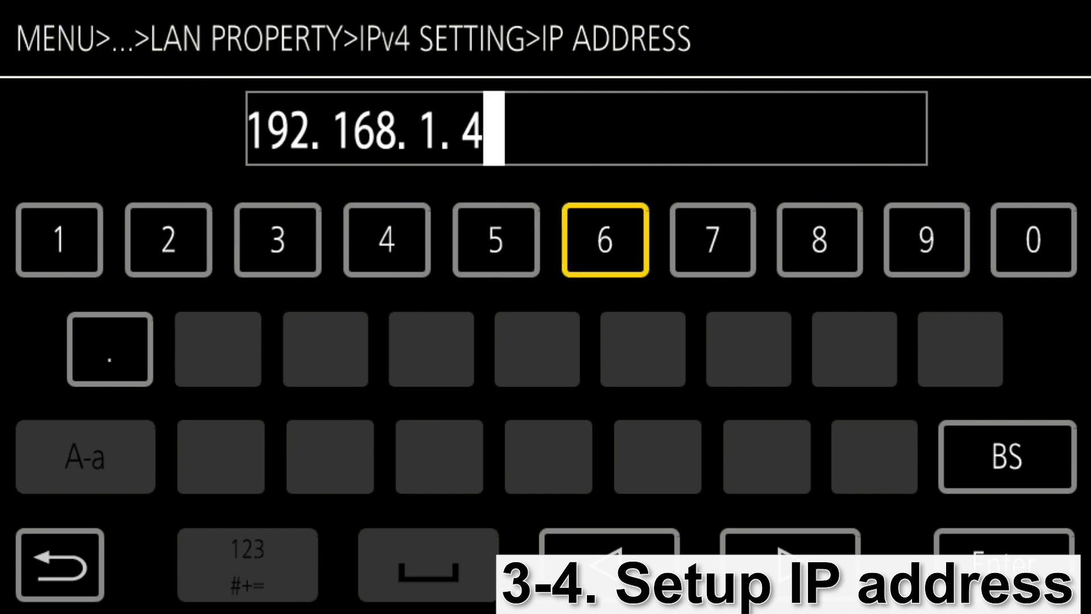
key("Right")
key("Right")
key("Return")
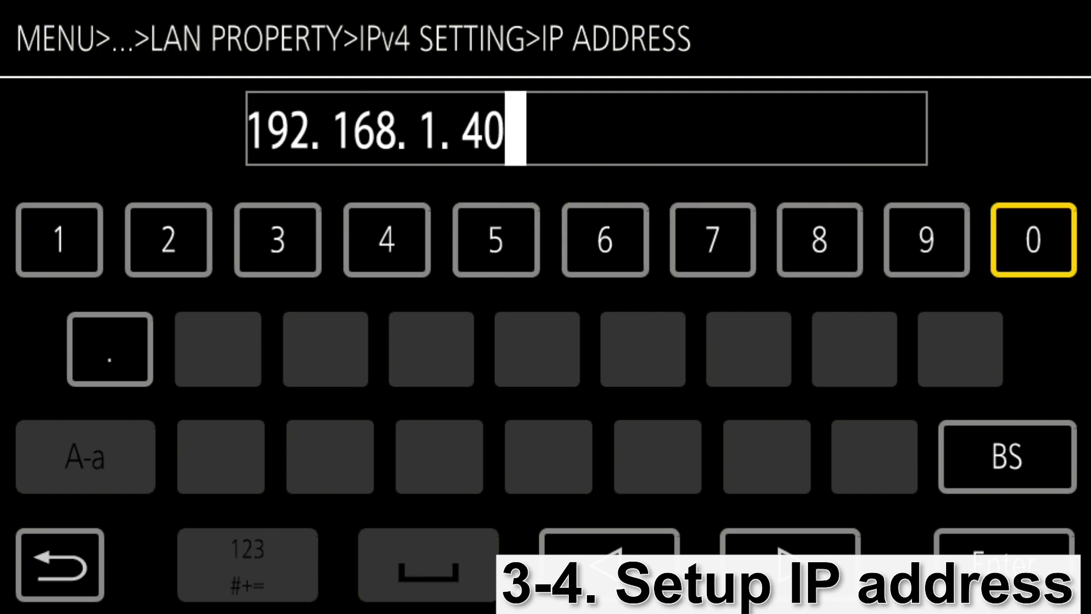
key("Down")
key("Down")
key("Return")
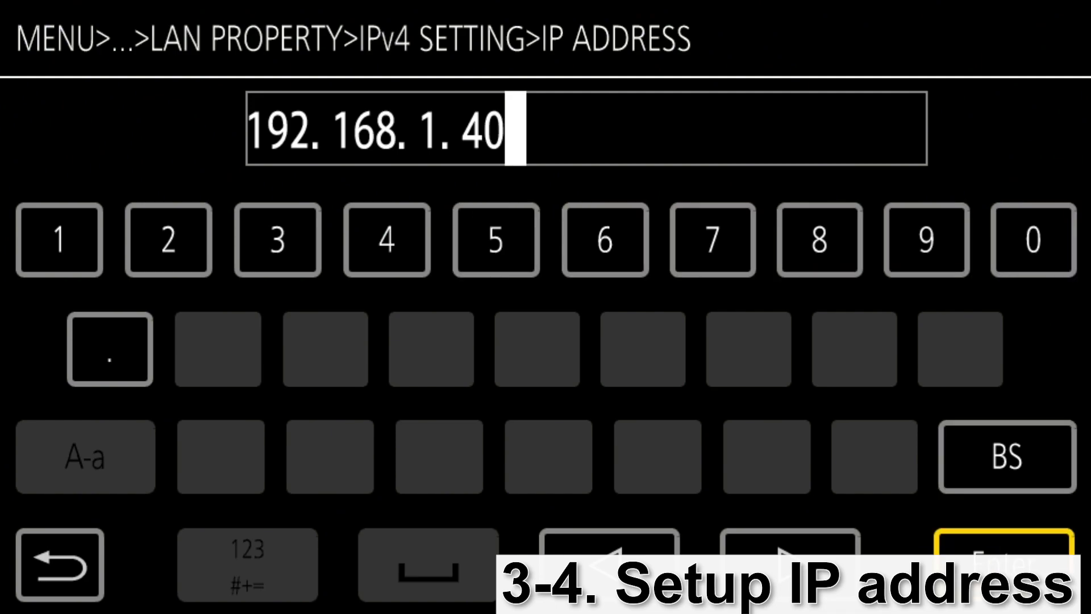
key("Down")
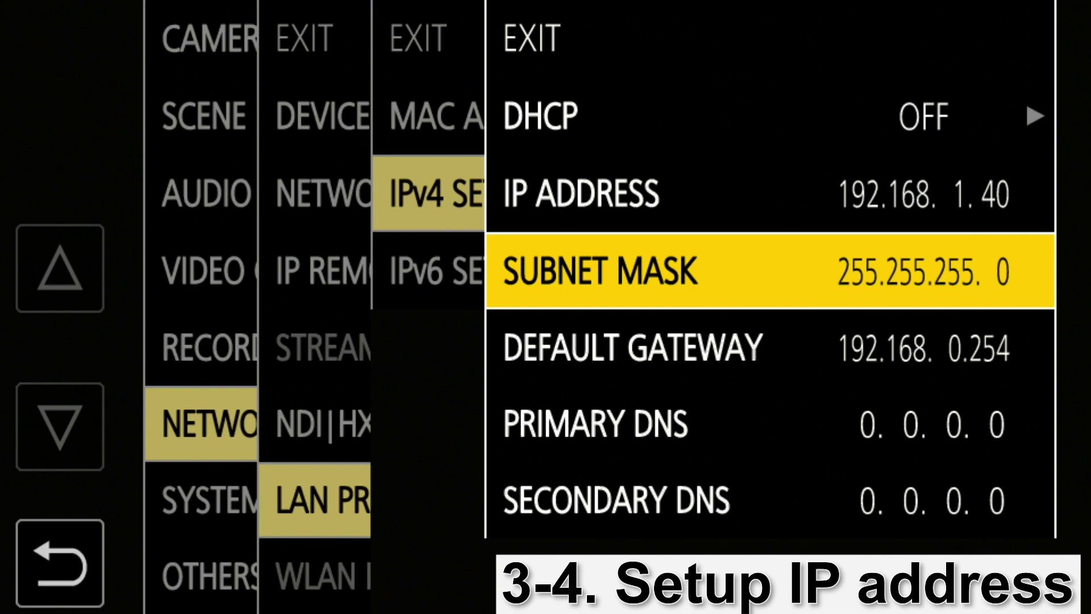
Open DEFAULT GATEWAY and erase it back to '192.168.'
key("Down")
key("Return")
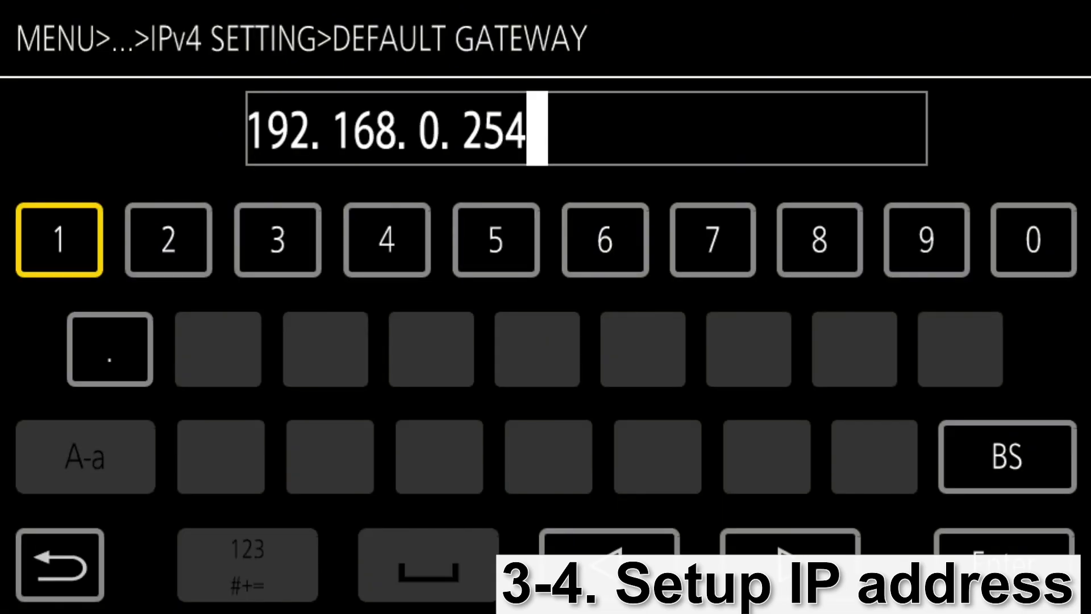
key("Down")
key("Down")
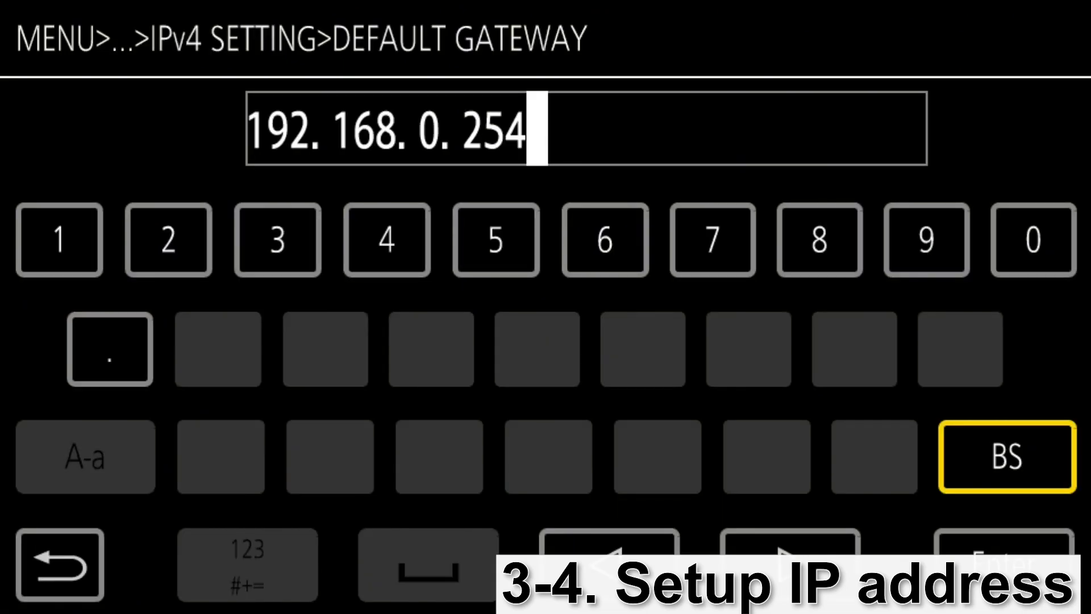
key("Return")
key("Return")
key("Return")
key("Return")
key("Return")
key("Up")
key("Up")
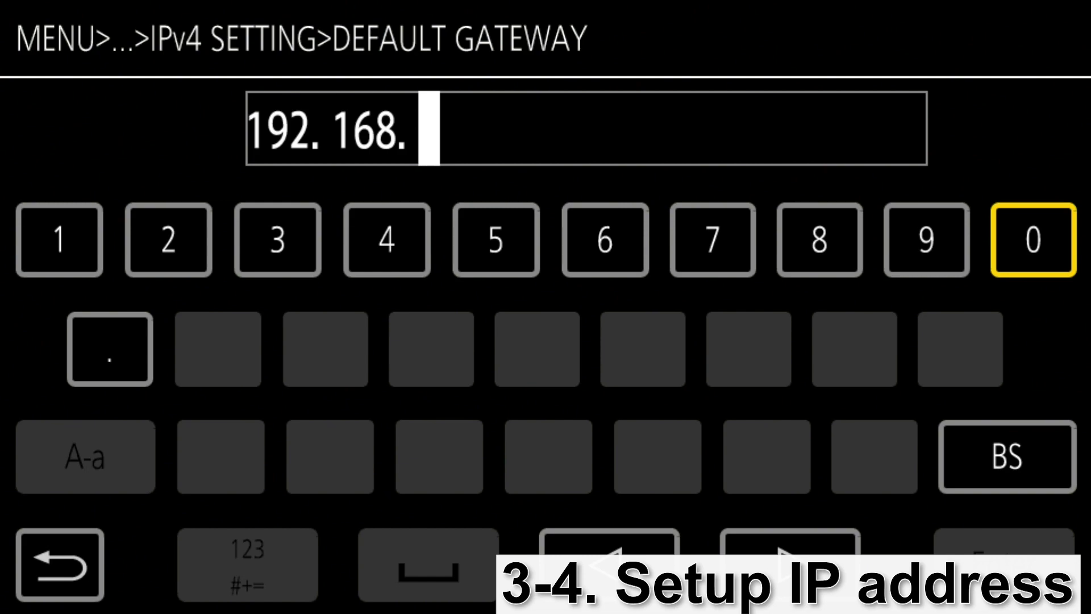
key("Left")
key("Left")
key("Left")
key("Left")
key("Left")
key("Left")
key("Left")
key("Left")
key("Left")
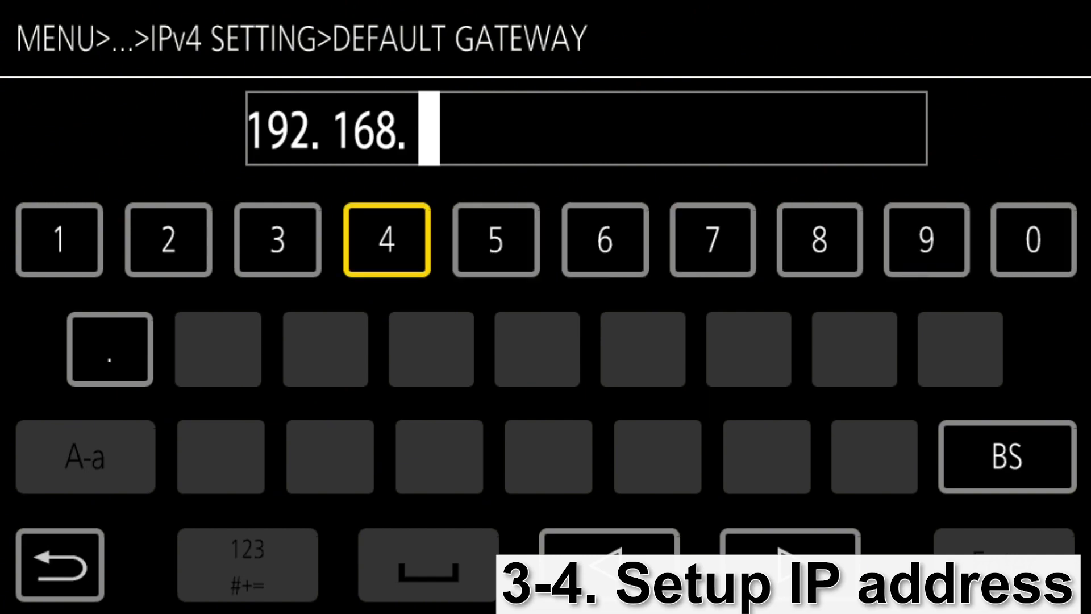
Enter '1.1' to make the gateway 192.168.1.1 and save it
key("Left")
key("Return")
key("Down")
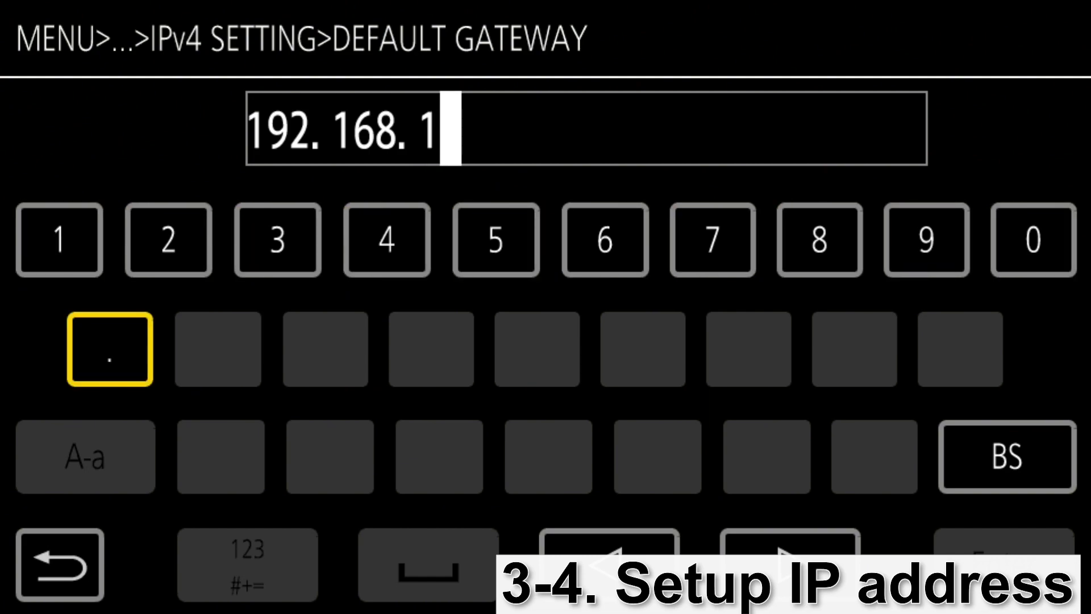
key("Return")
key("Up")
key("Return")
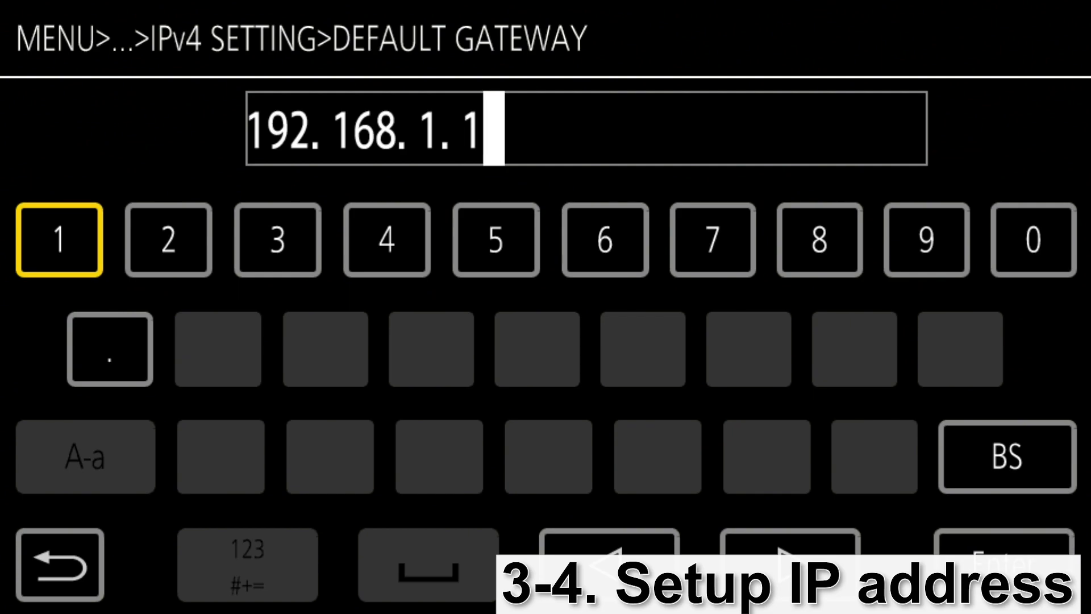
key("Left")
key("Down")
key("Down")
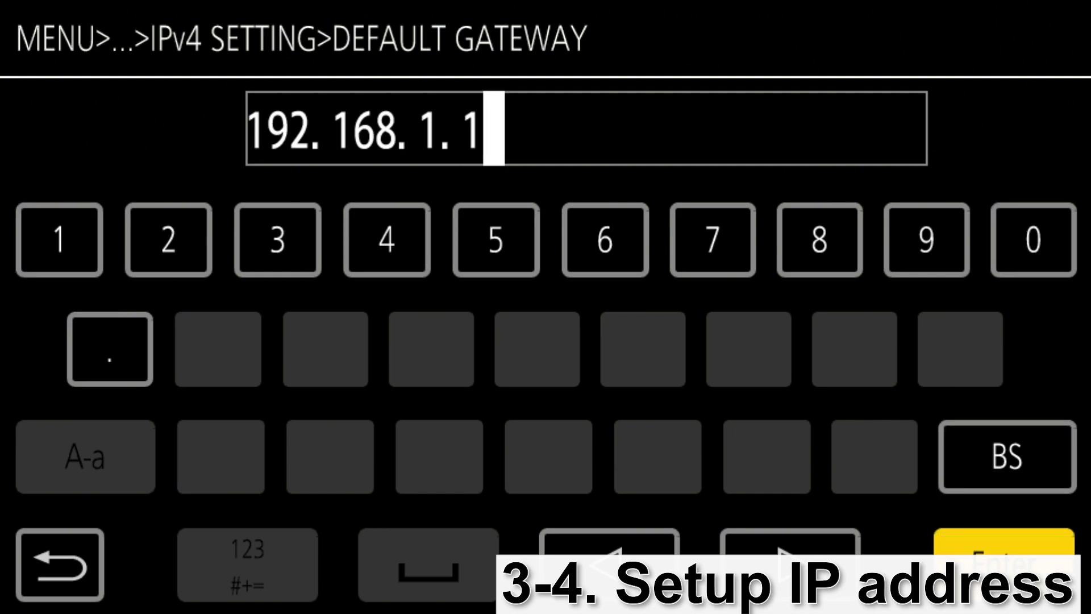
key("Return")
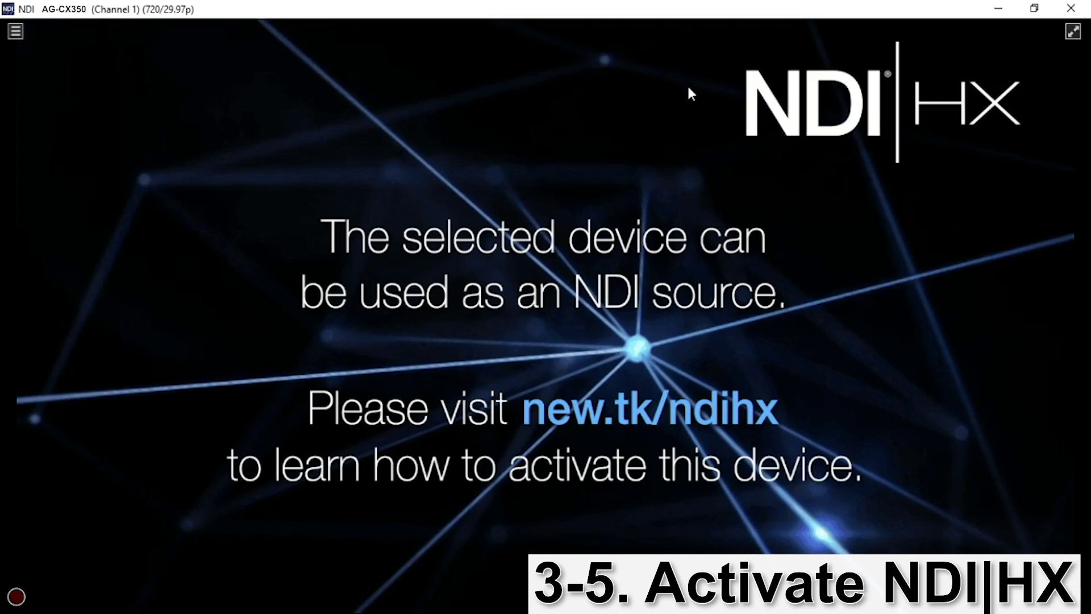
Show the AG-CX350 Channel 1 source in NDI Studio Monitor and open its NDI|HX registration
left_click(14, 32)
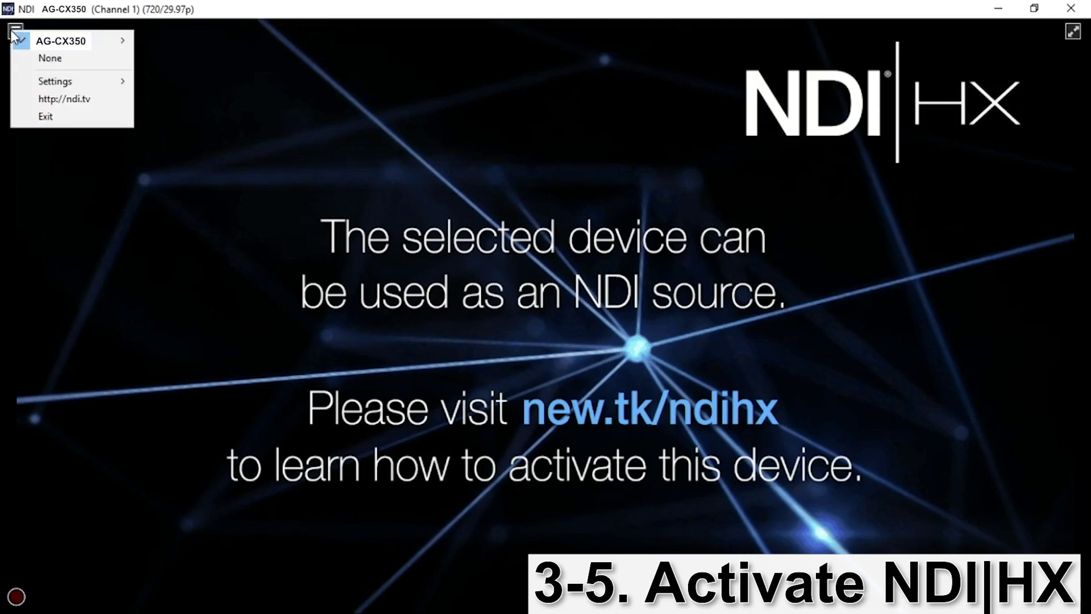
mouse_move(27, 42)
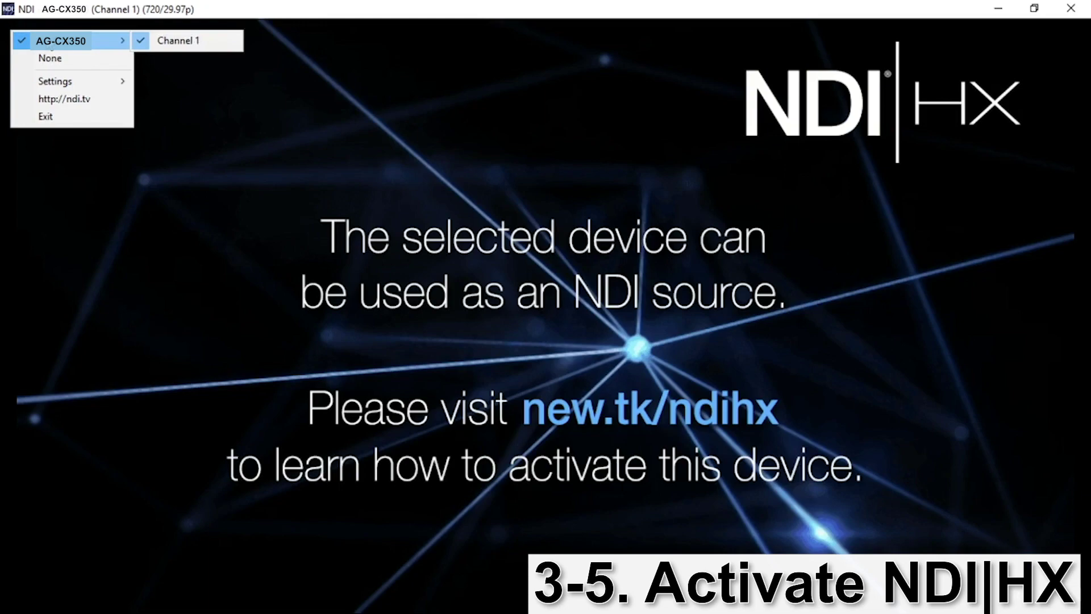
left_click(163, 41)
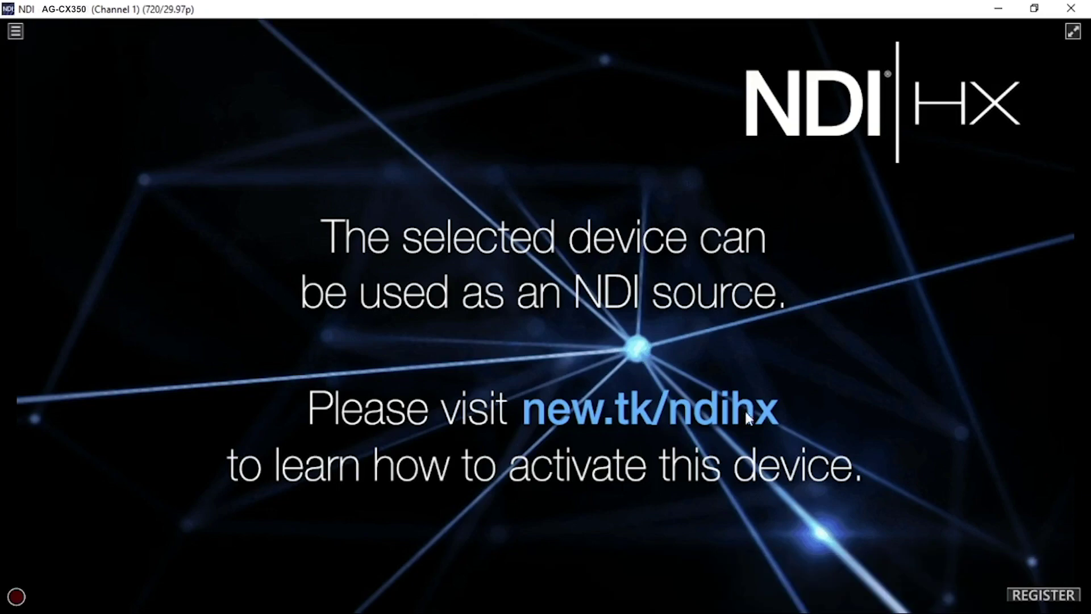
left_click(1049, 596)
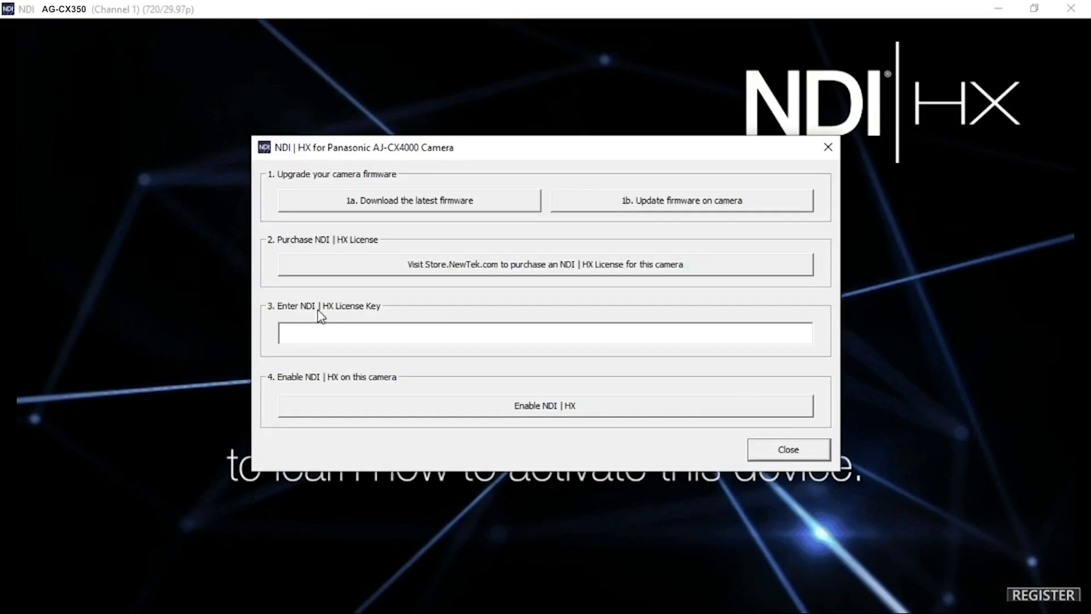
Paste the purchased license key into the License Key field and enable NDI|HX
left_click(339, 338)
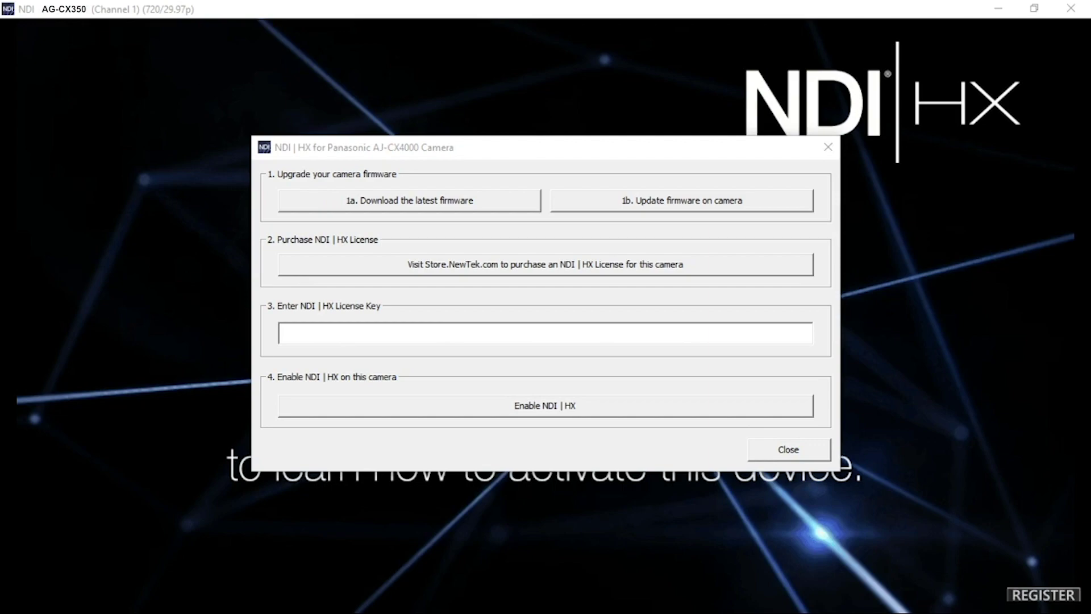
left_click(423, 335)
key("ctrl+v")
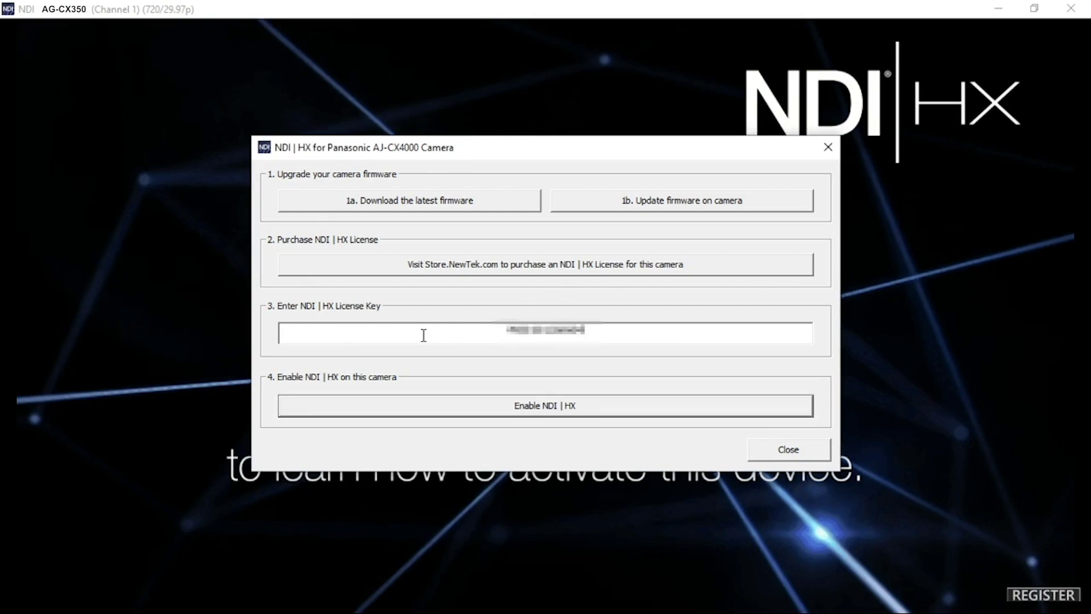
left_click(553, 413)
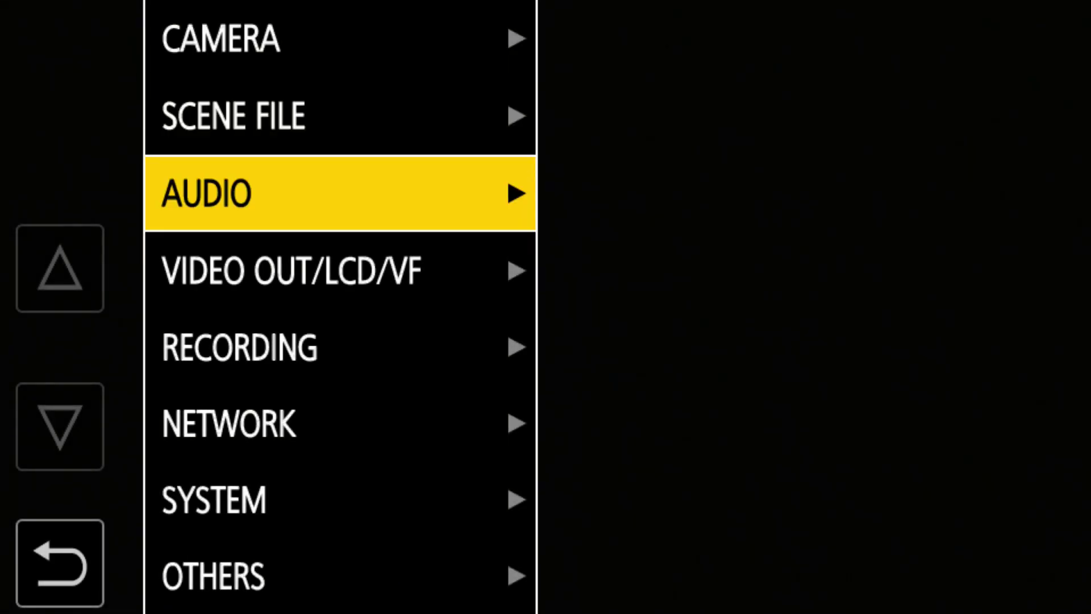
Open NETWORK > NDI|HX in the camera menu to confirm ACTIVATION reads NDI|HX
key("Down")
key("Down")
key("Down")
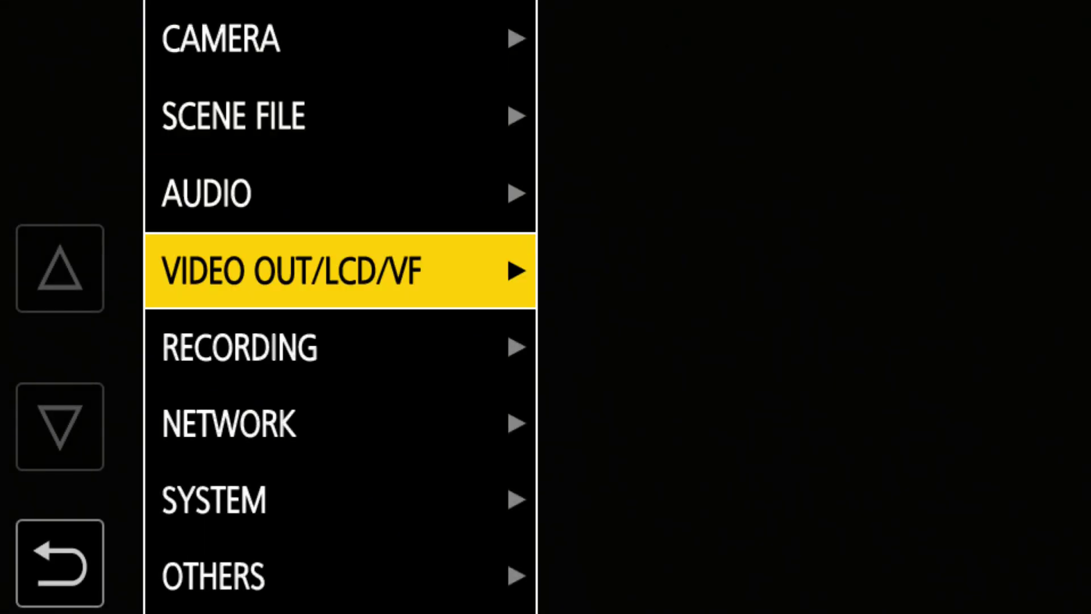
key("Return")
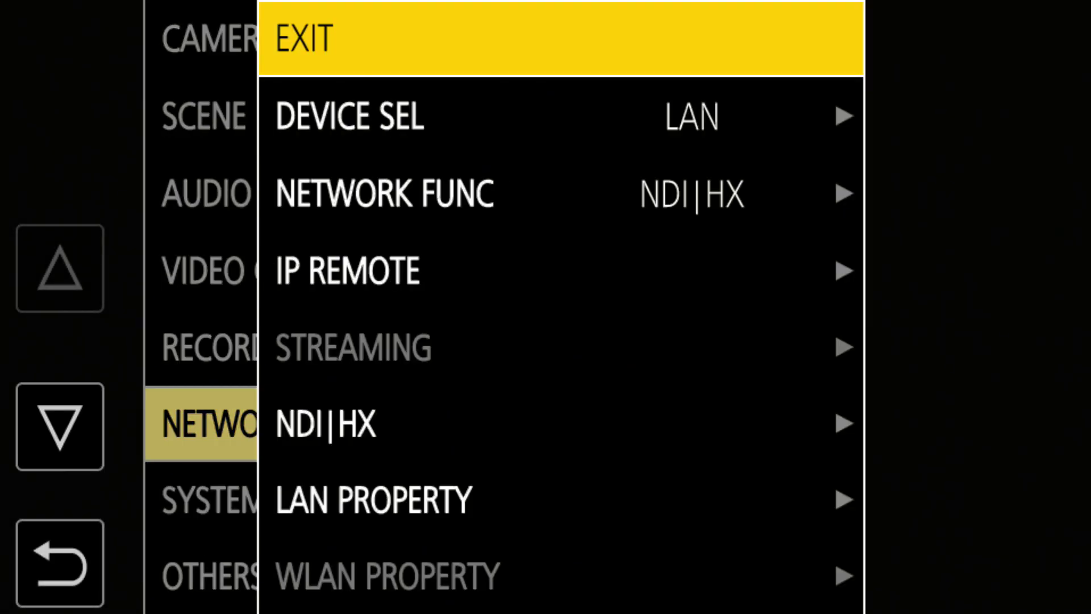
key("Down")
key("Down")
key("Down")
key("Down")
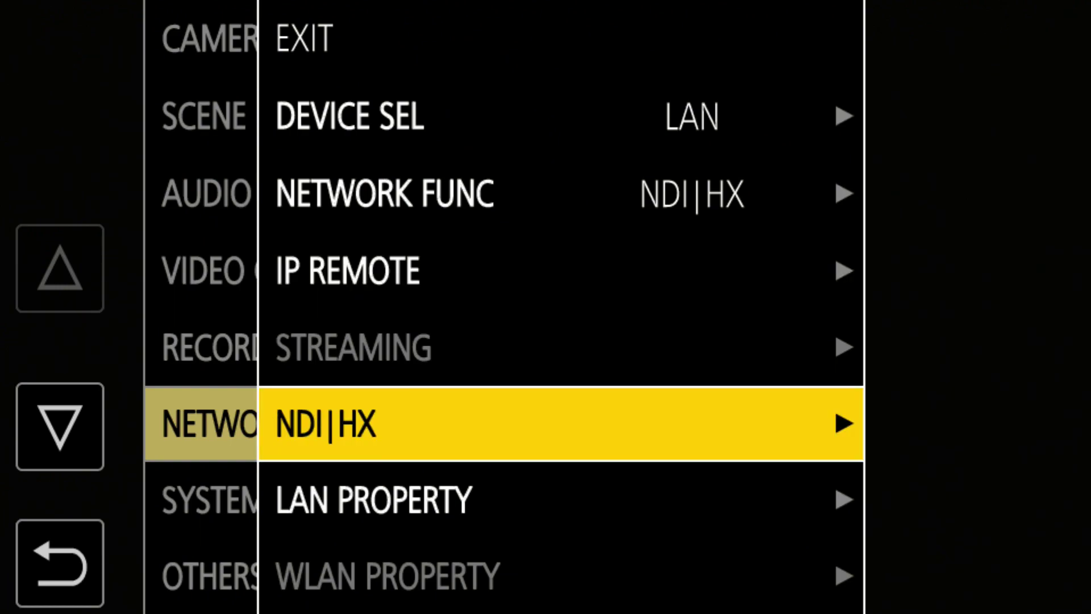
key("Return")
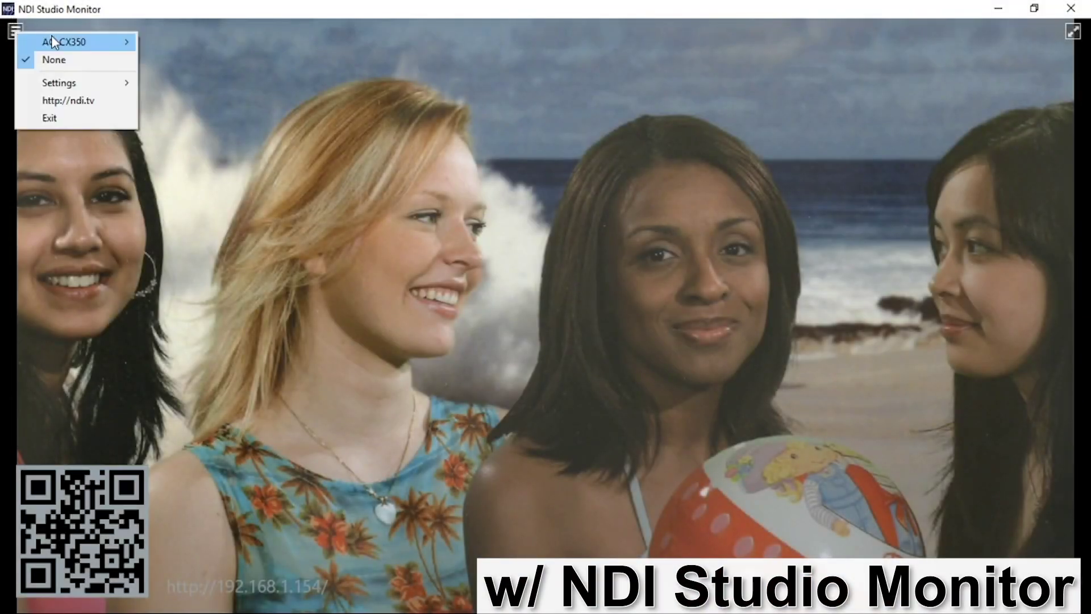
Bring up the AG-CX350 Channel 1 source to play the camera's live beach scene
mouse_move(74, 48)
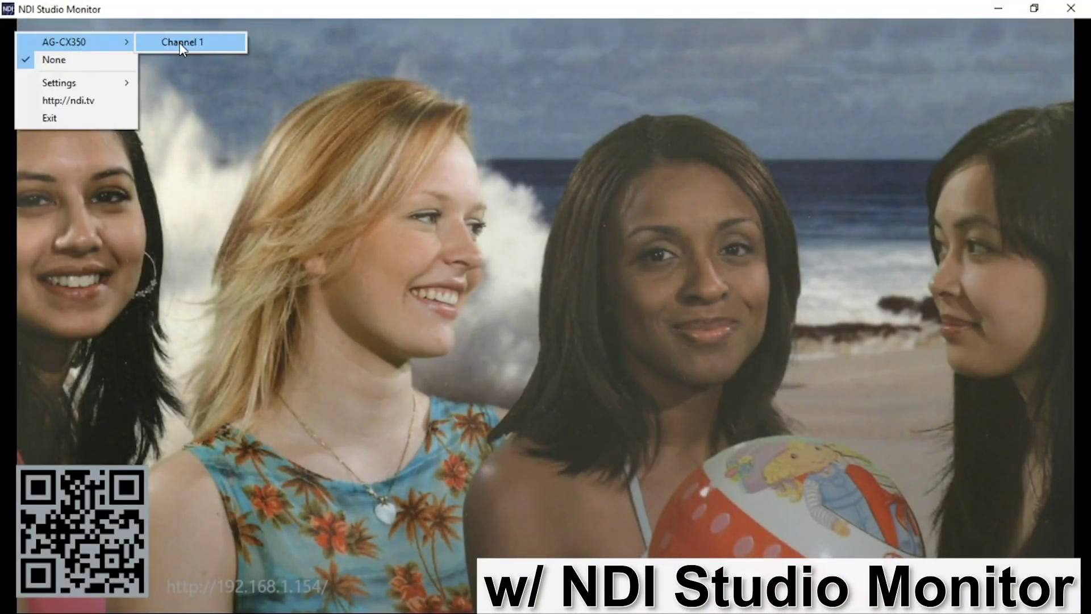